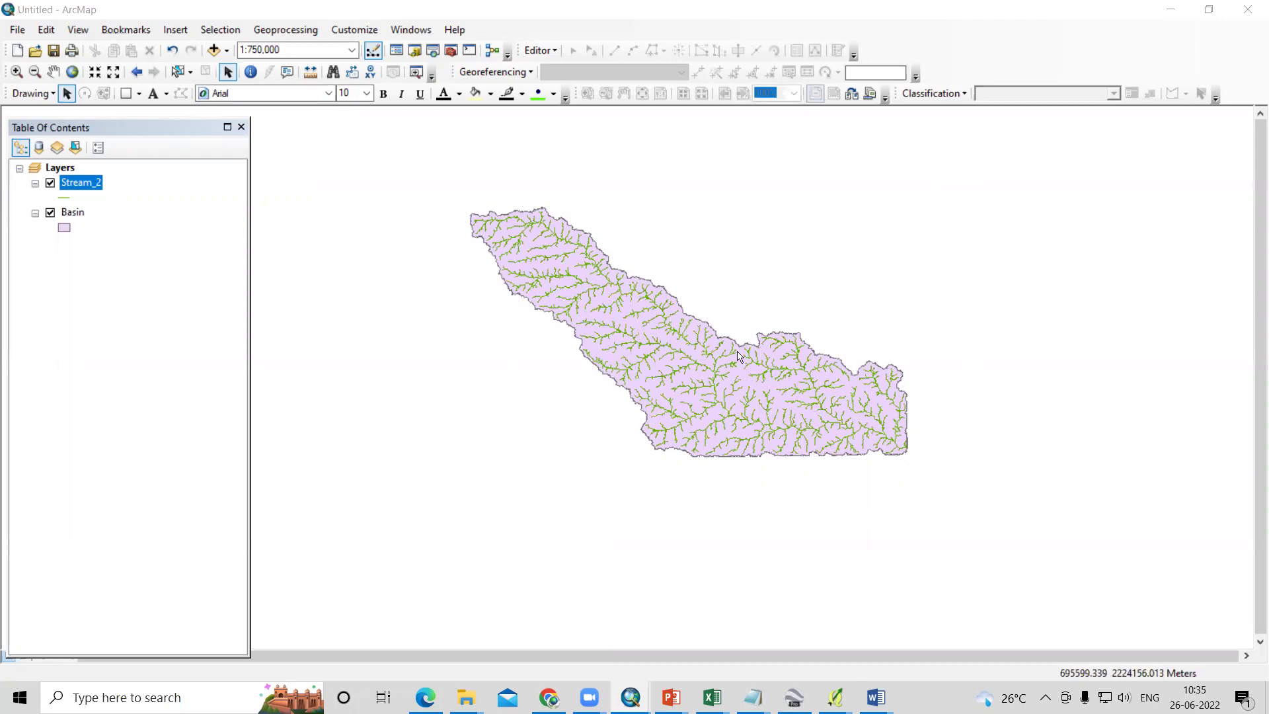
Step: Zoom the map in to 1:500,000 and bring up the Stream_2 layer's context menu
scroll(712, 247, "up", 1)
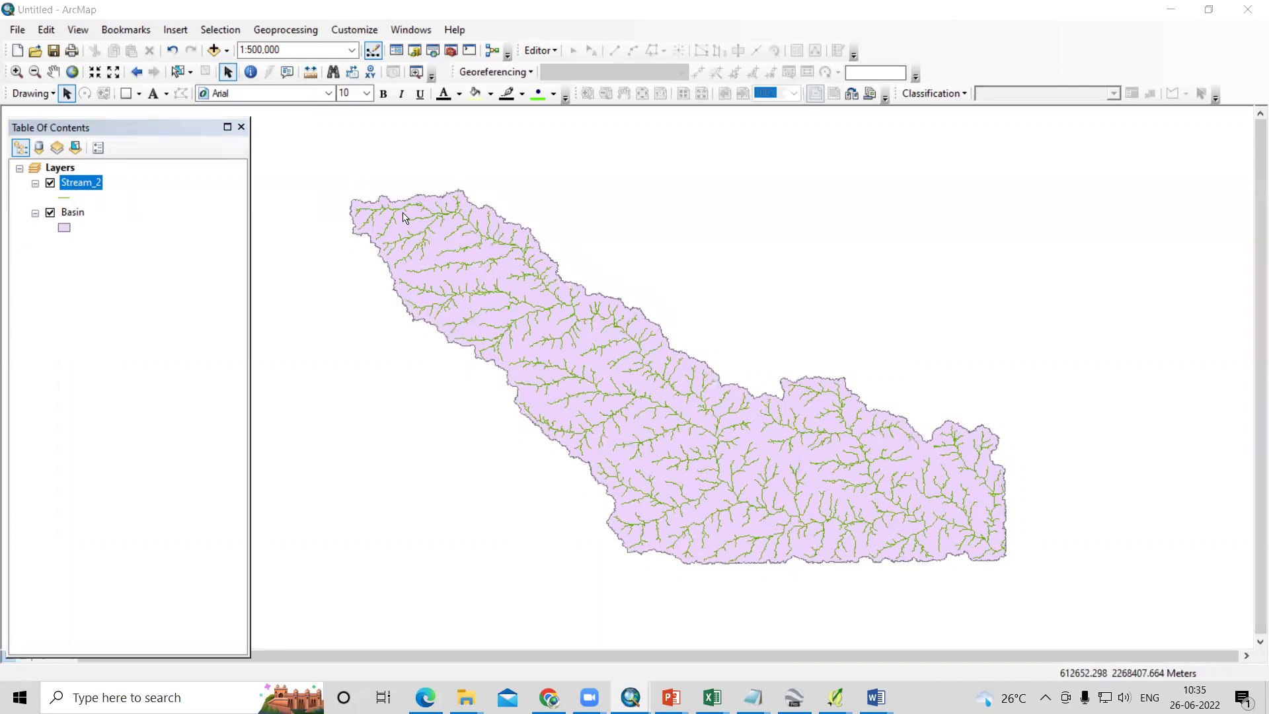
right_click(79, 187)
left_click(142, 227)
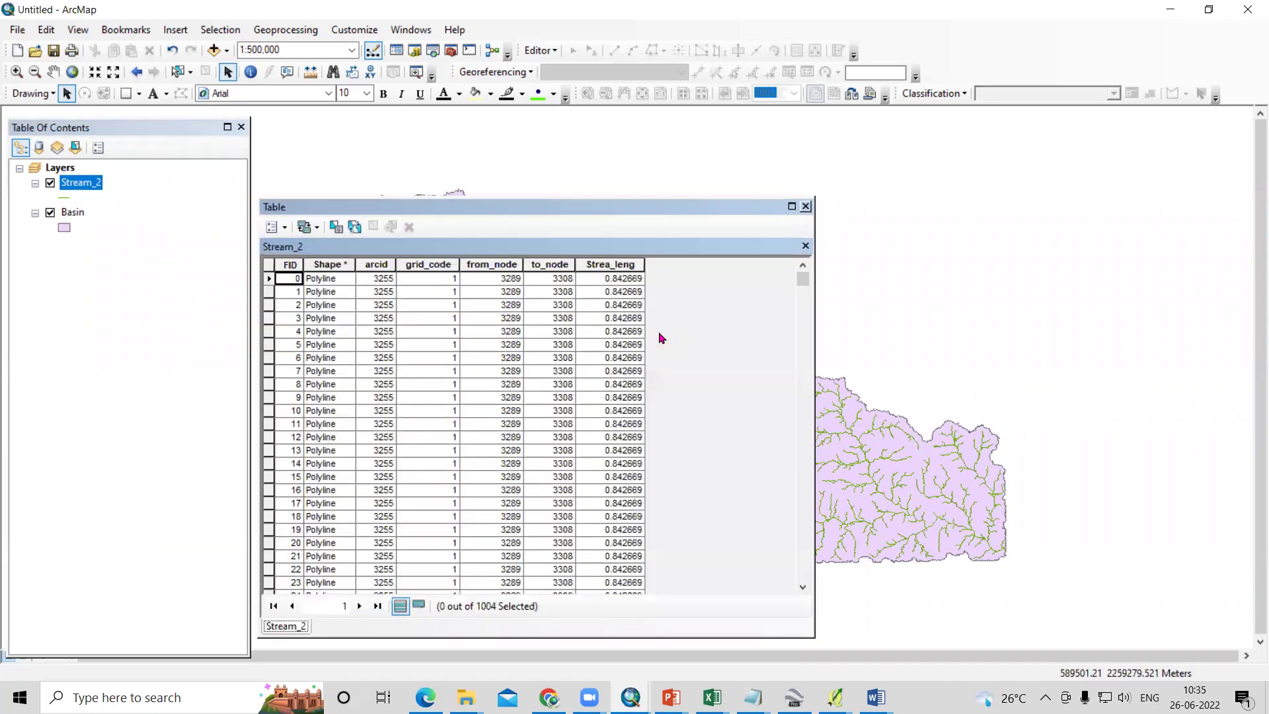
scroll(443, 294, "down", 20)
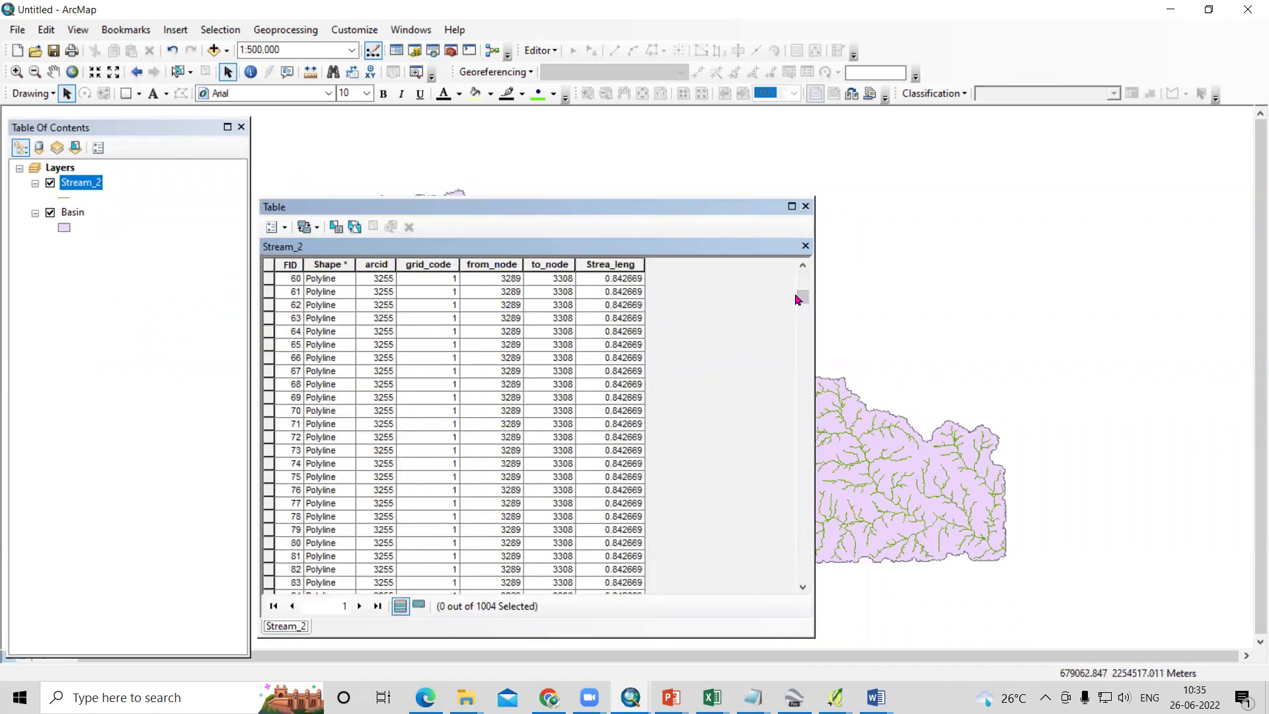
left_click_drag(803, 297, 802, 451)
left_click_drag(823, 497, 803, 272)
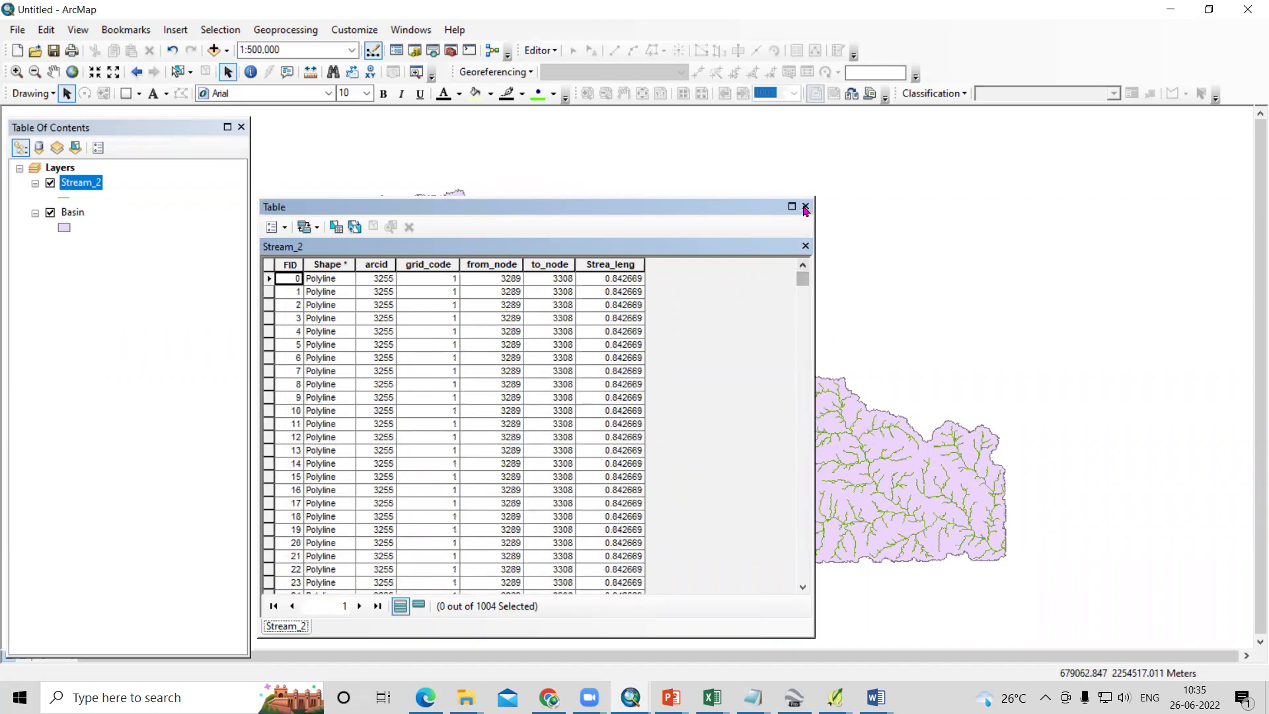
left_click(805, 206)
right_click(81, 186)
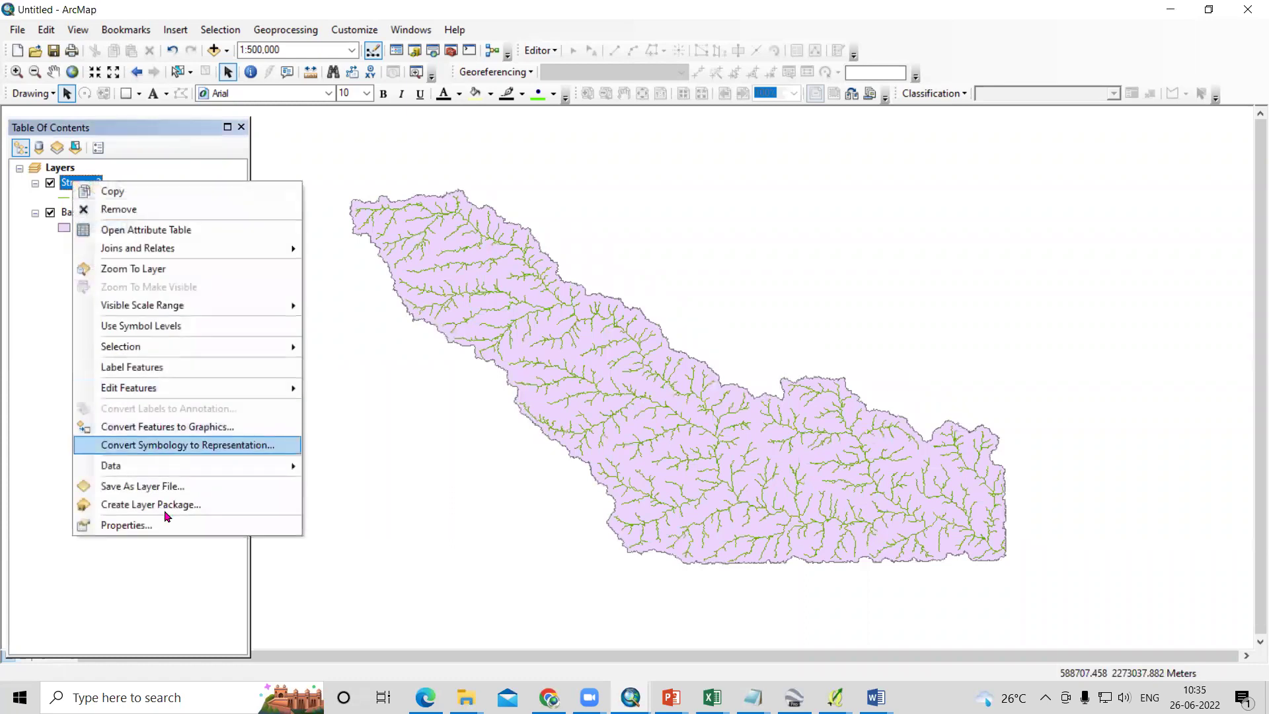
Step: Symbolize Stream_2 by unique grid_code values 1–5, each drawn in its own colour
left_click(189, 525)
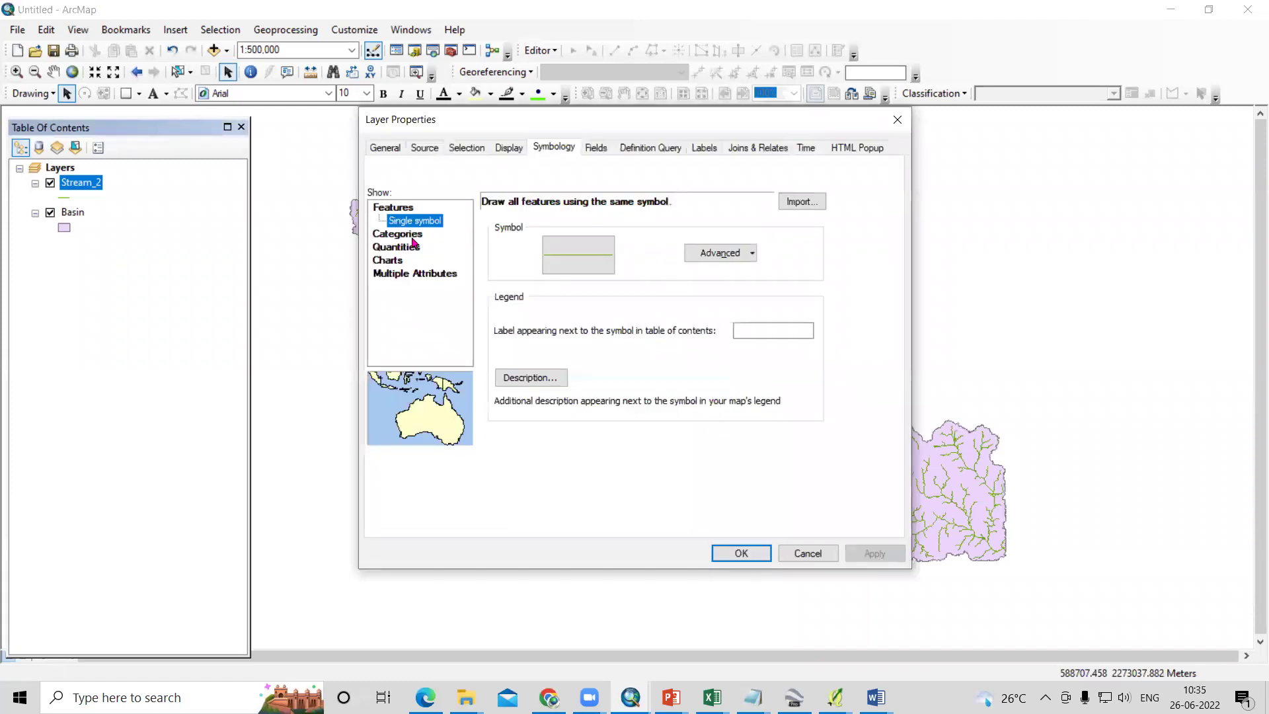
left_click(402, 237)
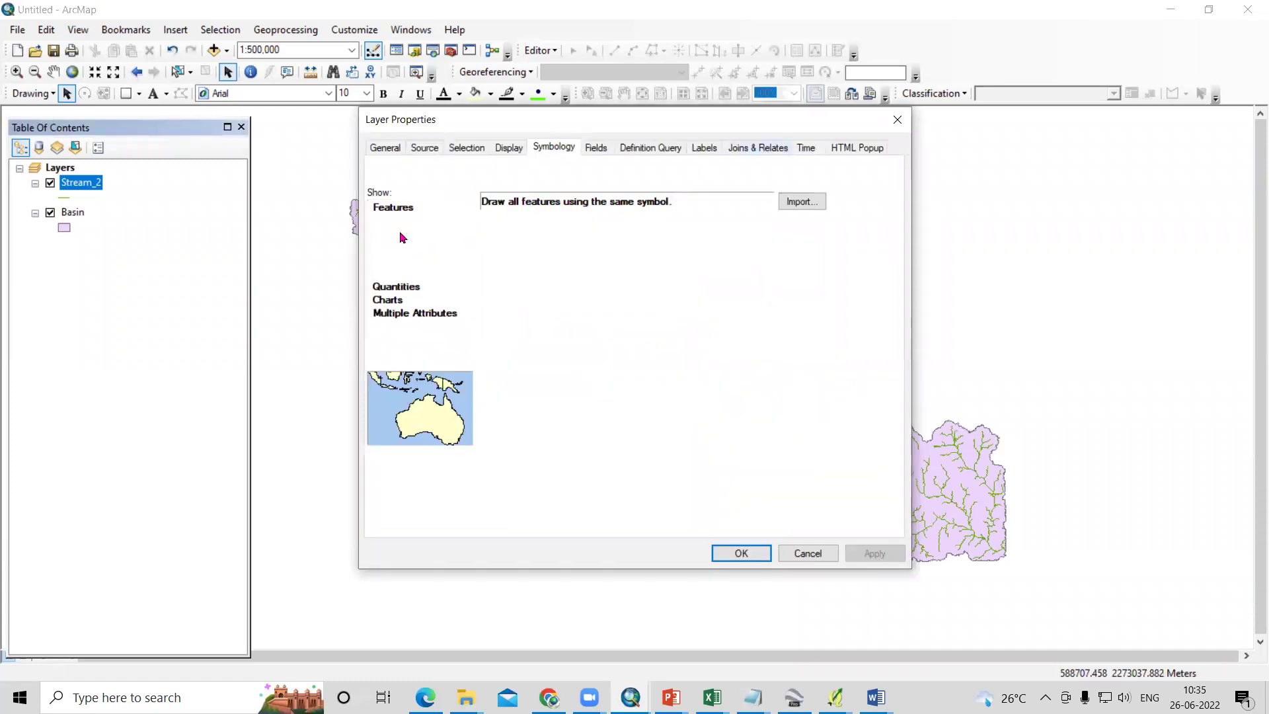
left_click(569, 236)
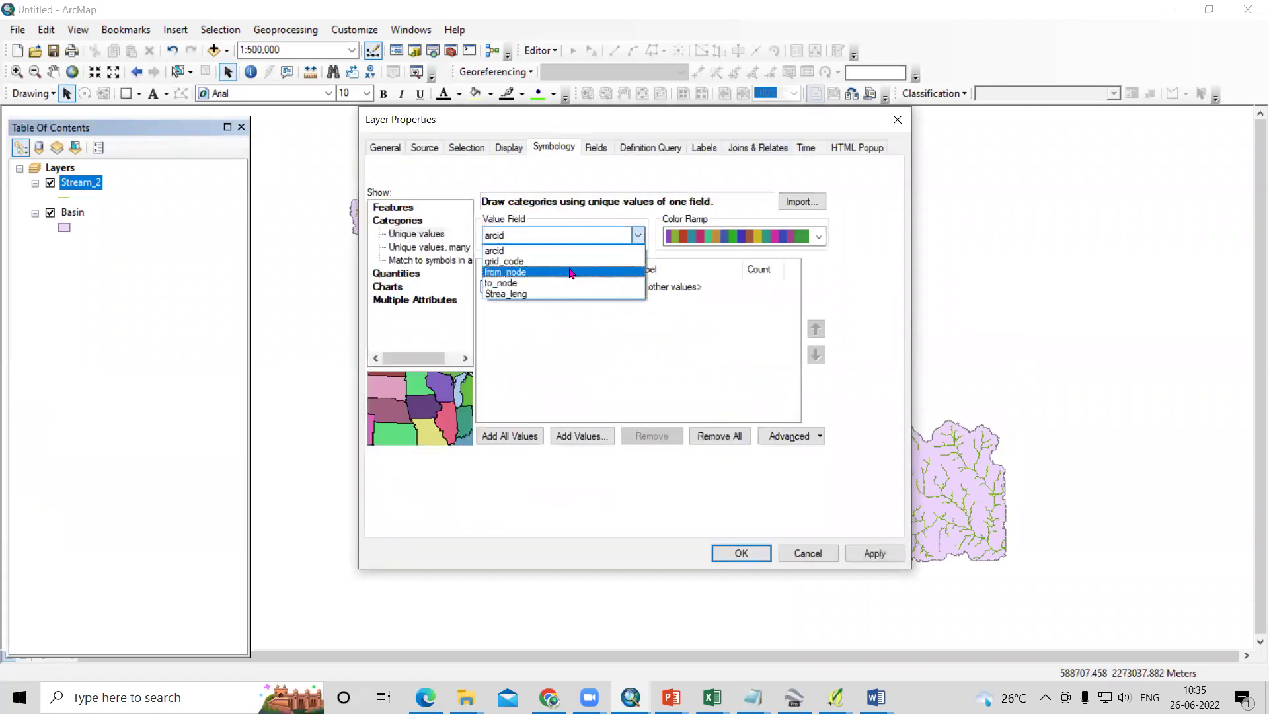
left_click(570, 262)
left_click(507, 435)
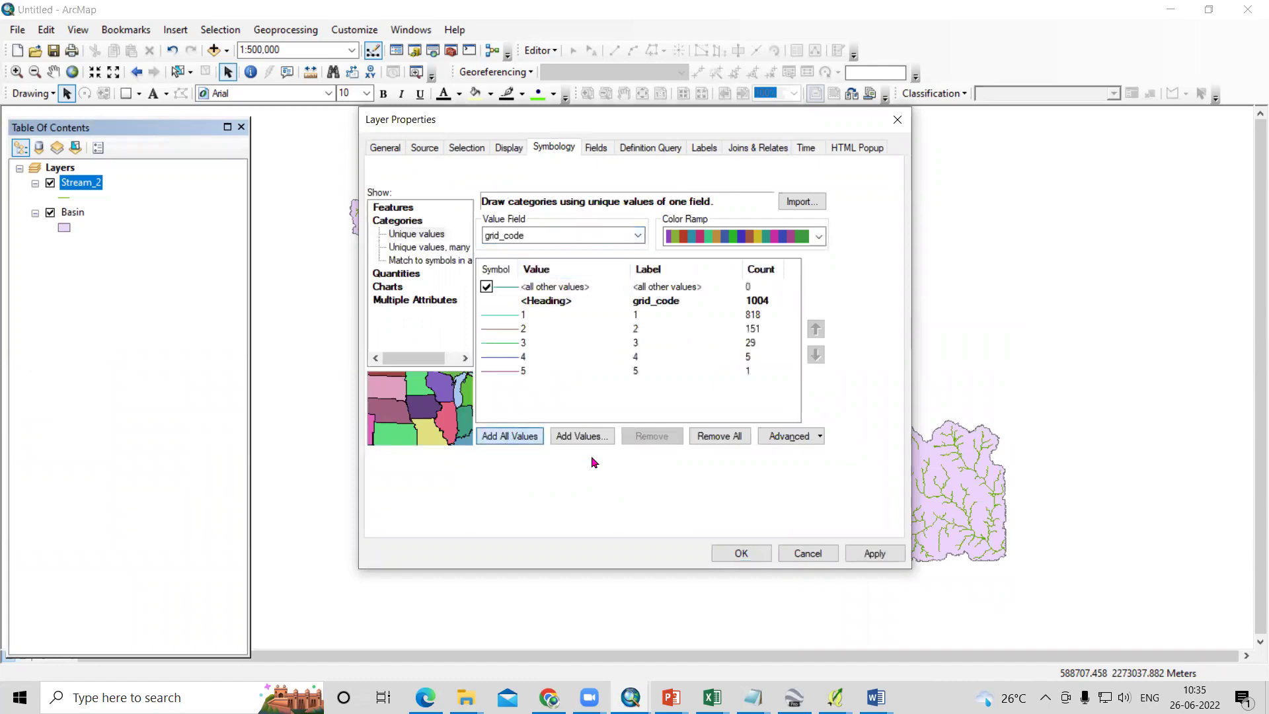
left_click(874, 553)
left_click(741, 553)
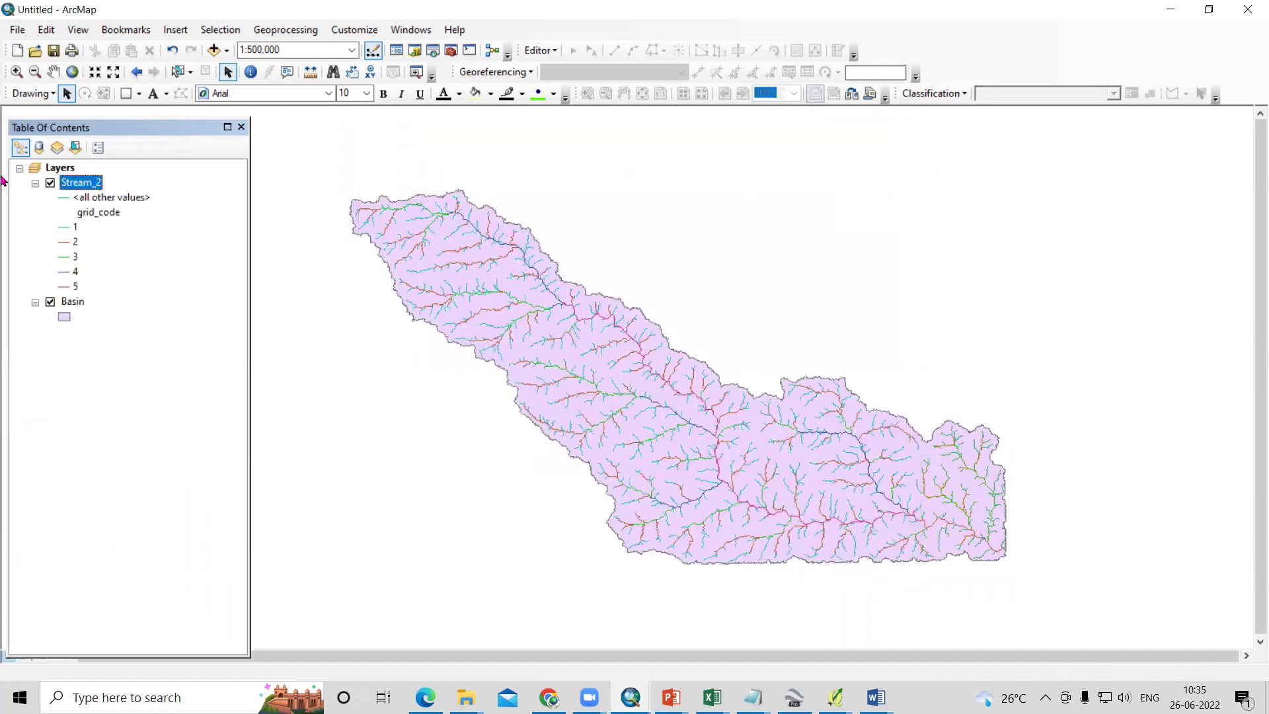
Step: Widen the order 5 stream line to width 4 and order 4 to width 3
double_click(58, 288)
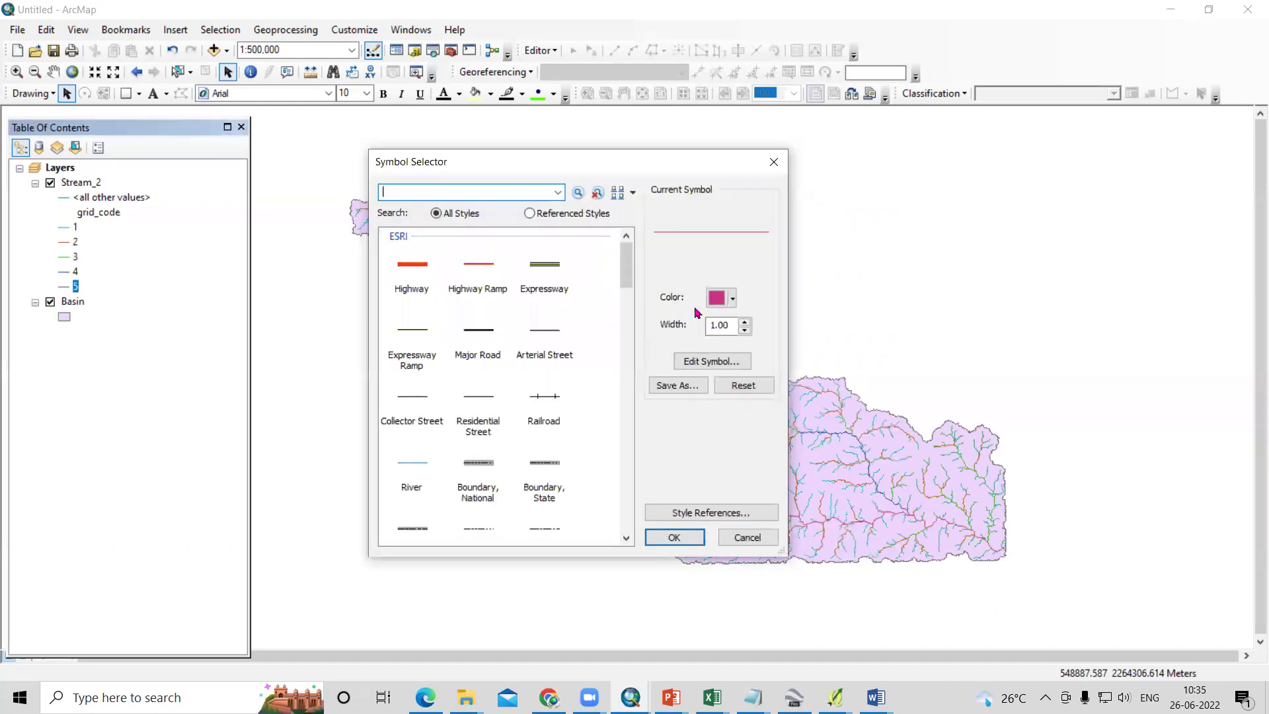
left_click(745, 323)
left_click(745, 323)
left_click(745, 323)
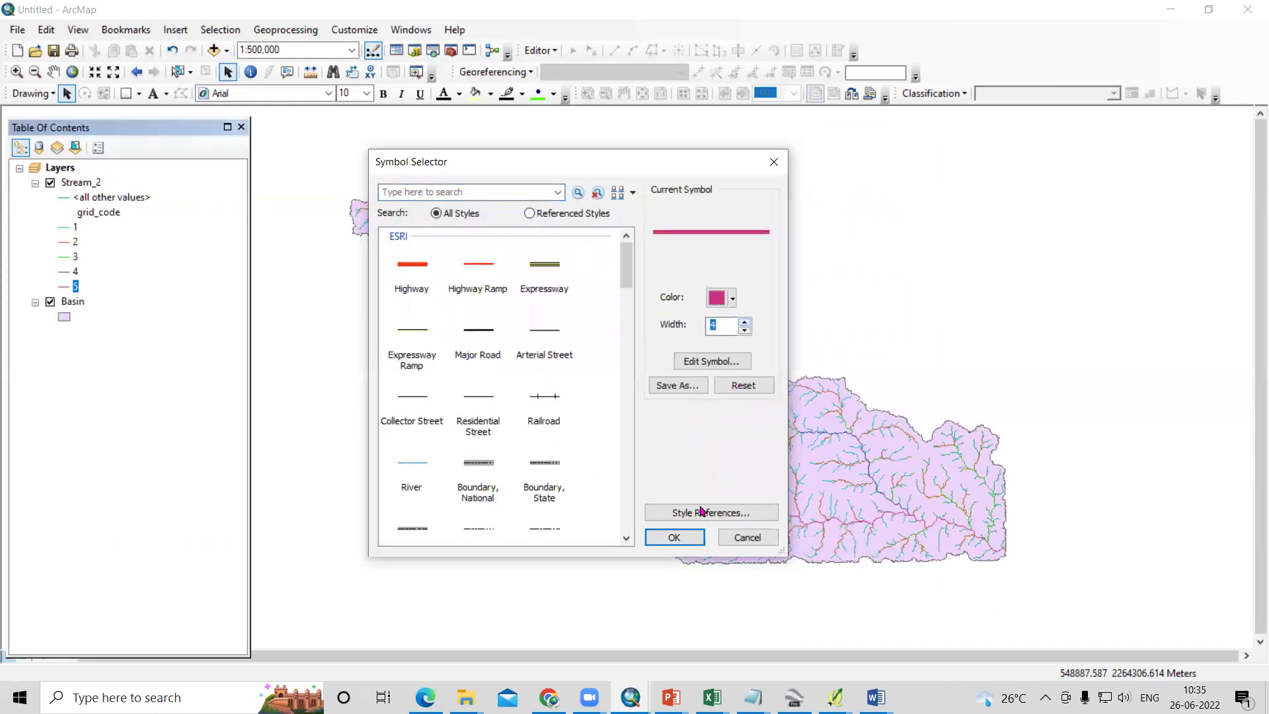
left_click(675, 537)
double_click(65, 273)
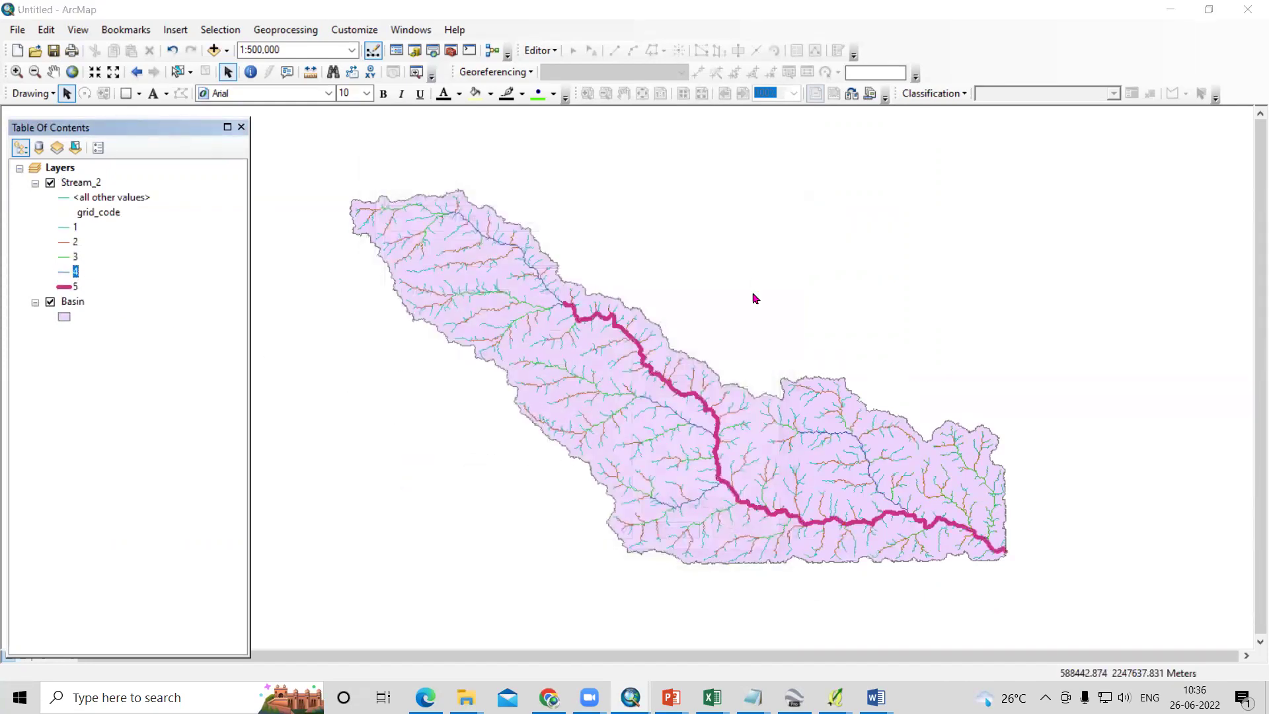
left_click(745, 323)
left_click(746, 322)
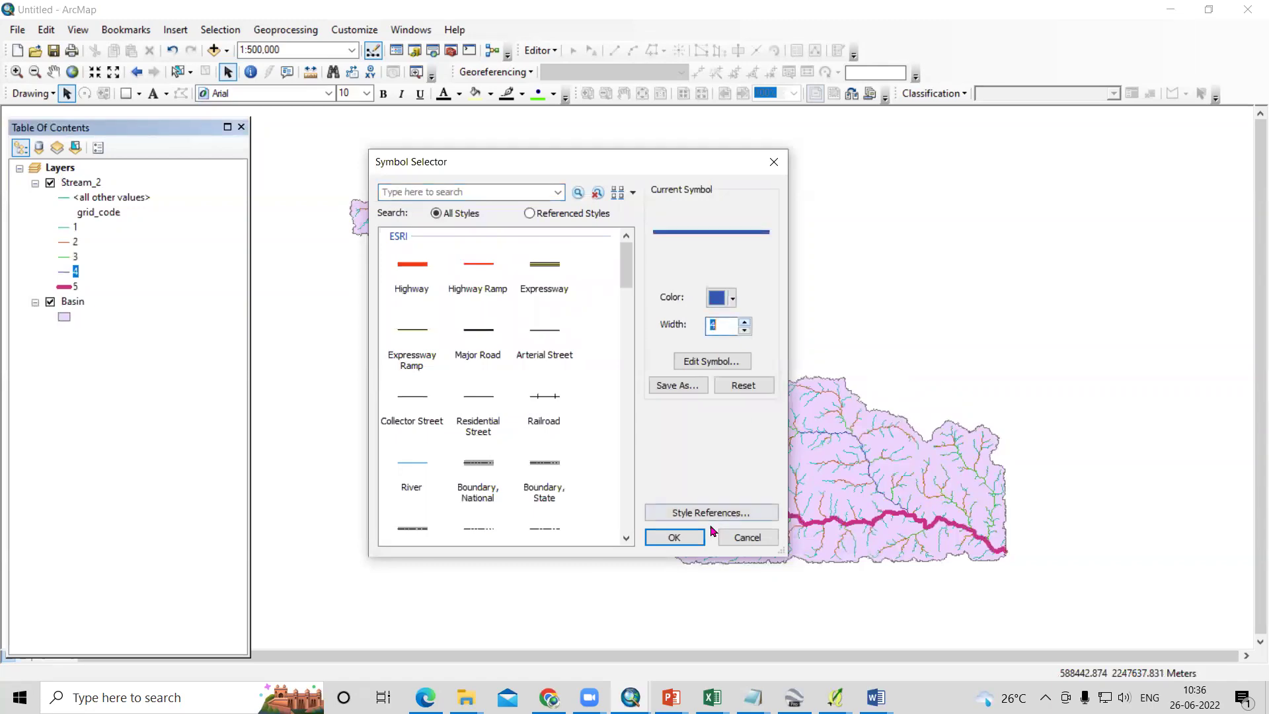
left_click(673, 536)
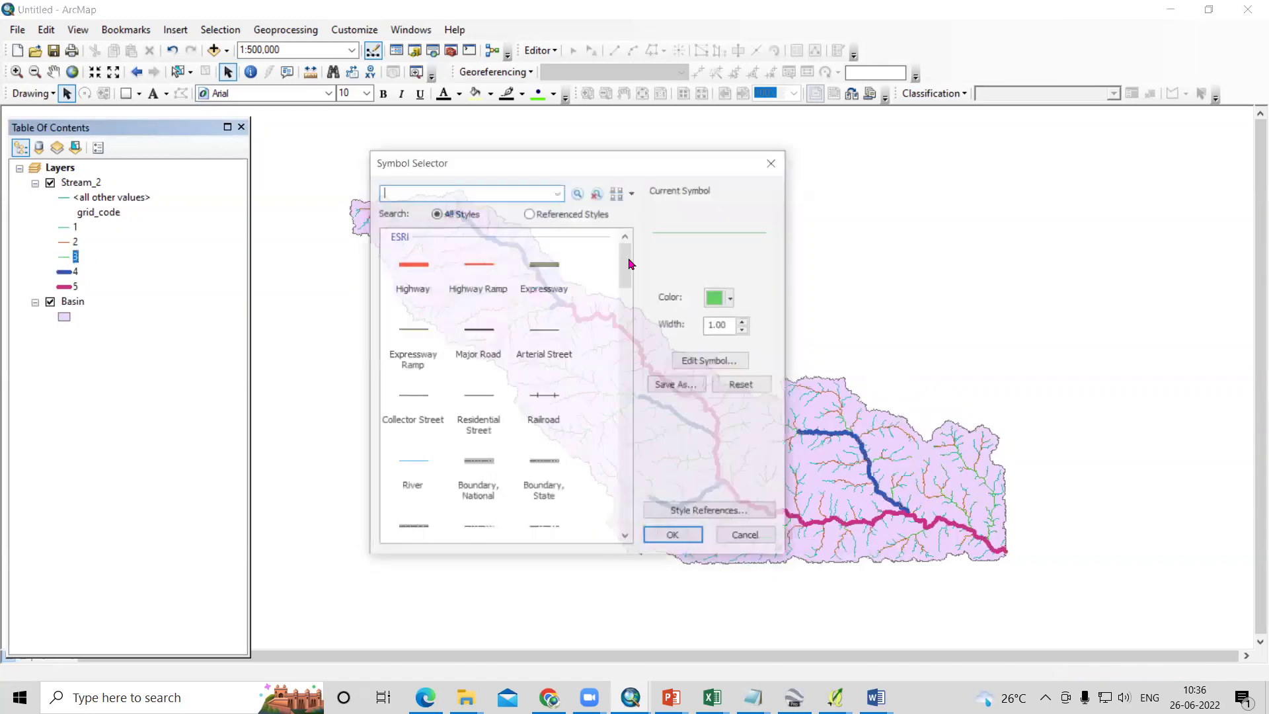
Step: Widen the order 3 stream line to width 3 and order 2 to width 2
left_click(746, 323)
left_click(746, 322)
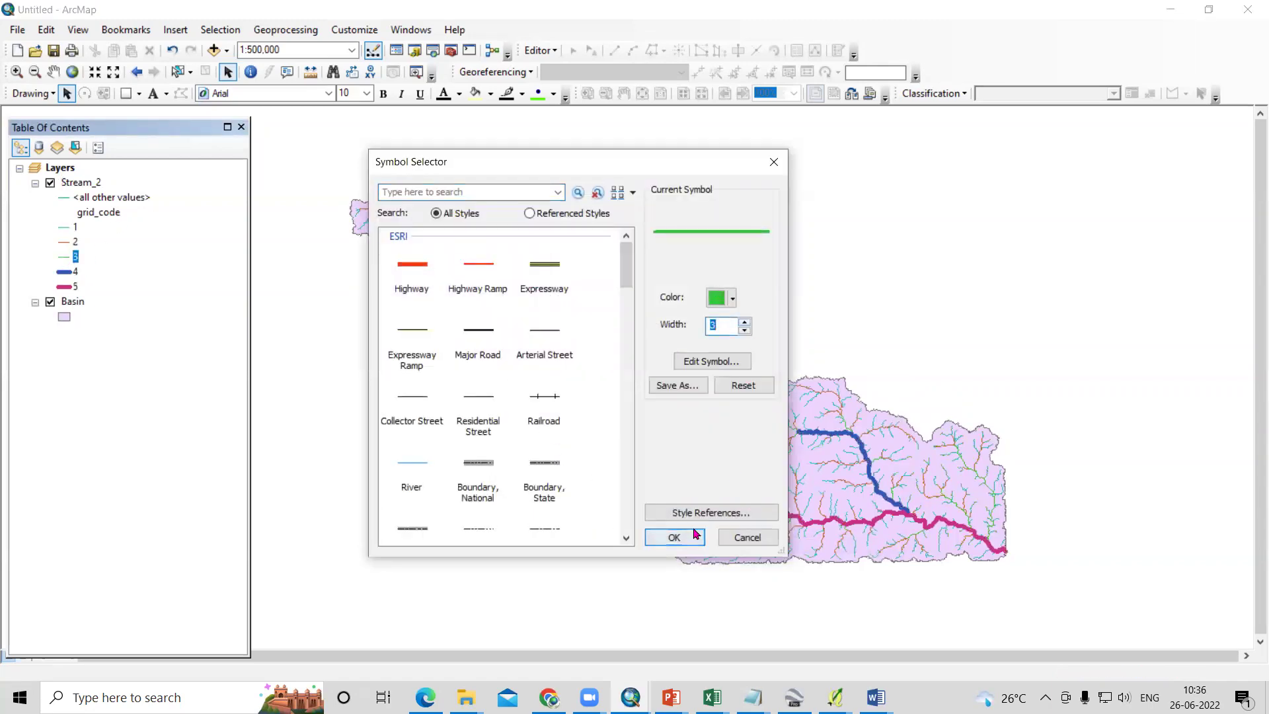
left_click(675, 535)
double_click(78, 242)
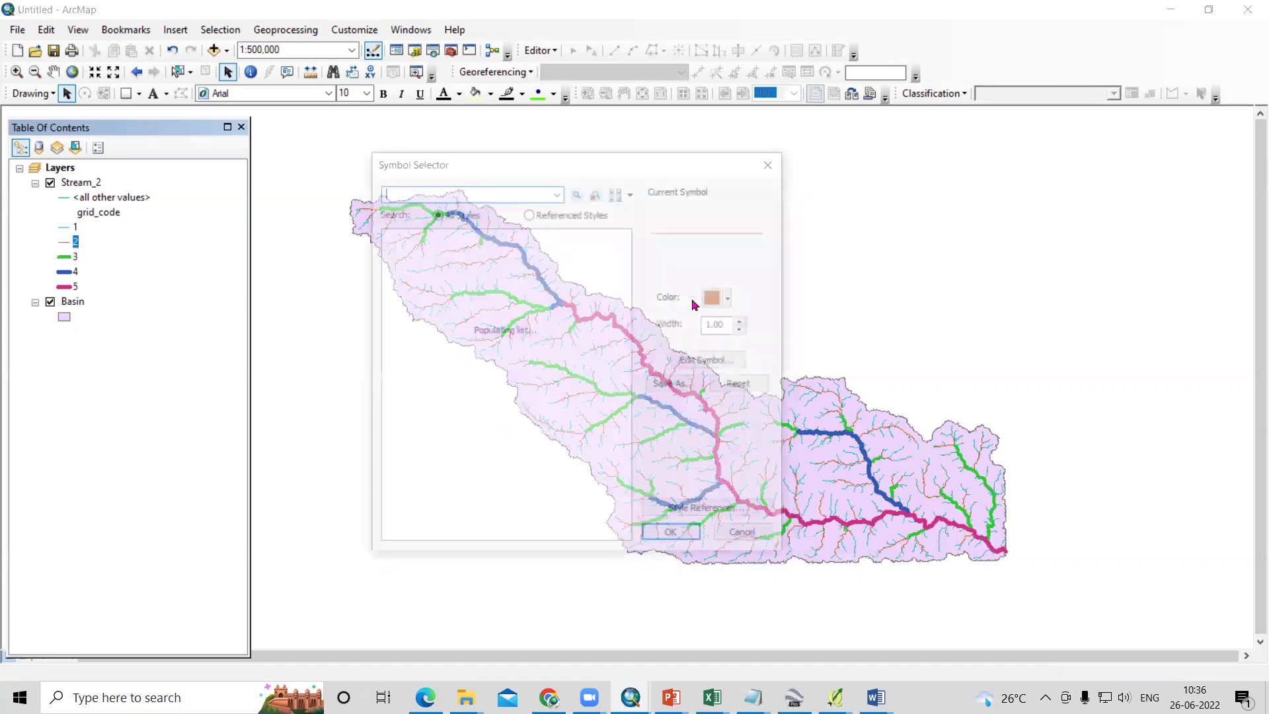
left_click(745, 321)
left_click(674, 539)
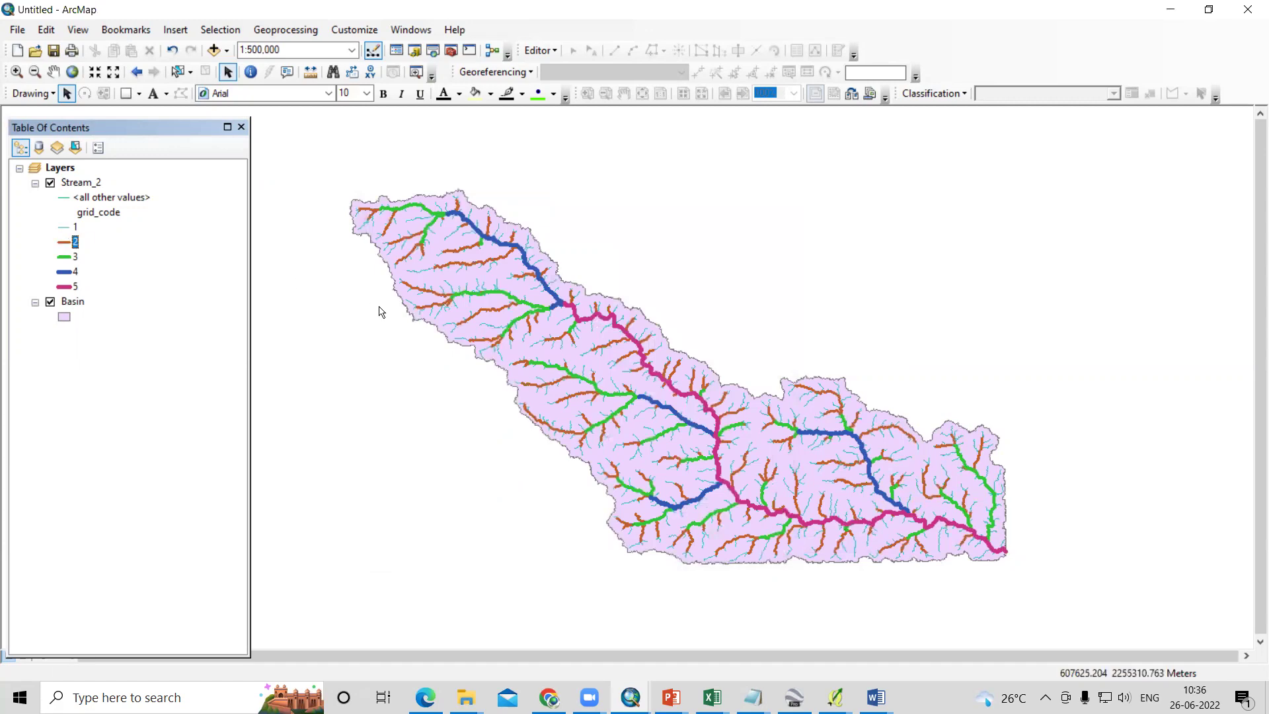
Step: Uncheck the Basin layer, leaving only the order-coloured Stream_2 network on the map
scroll(967, 573, "up", 1)
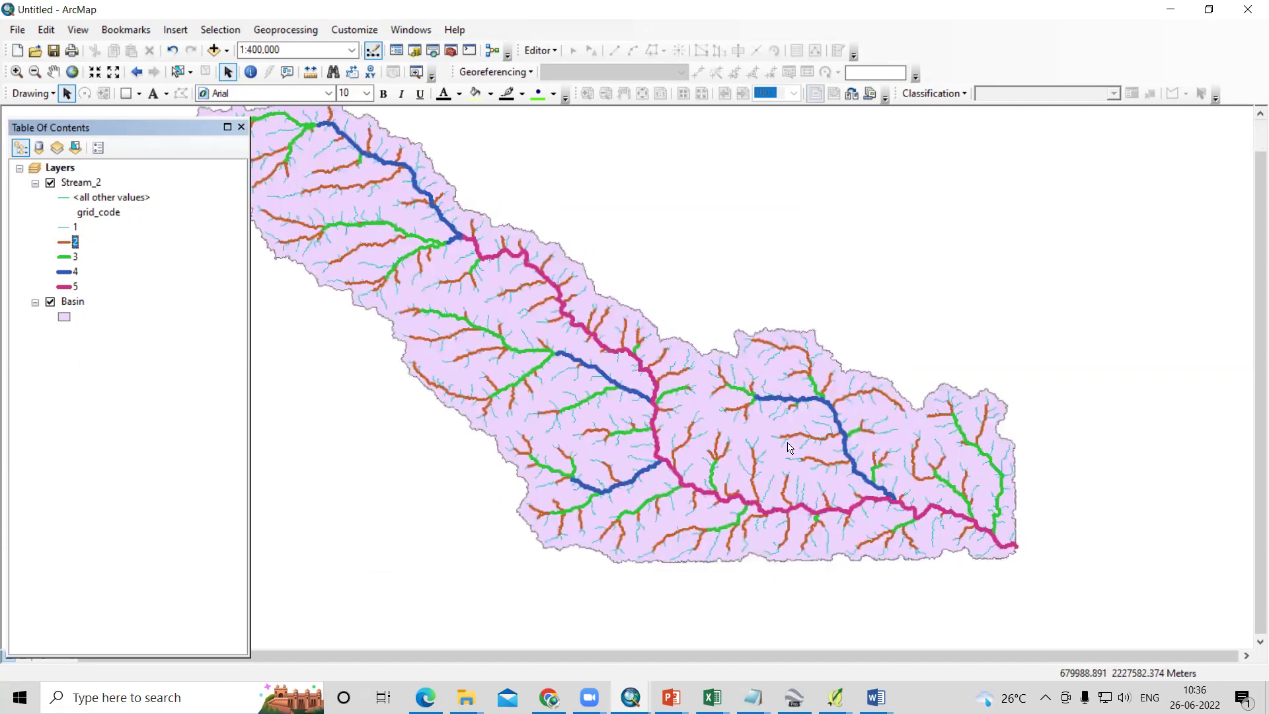
scroll(654, 369, "down", 2)
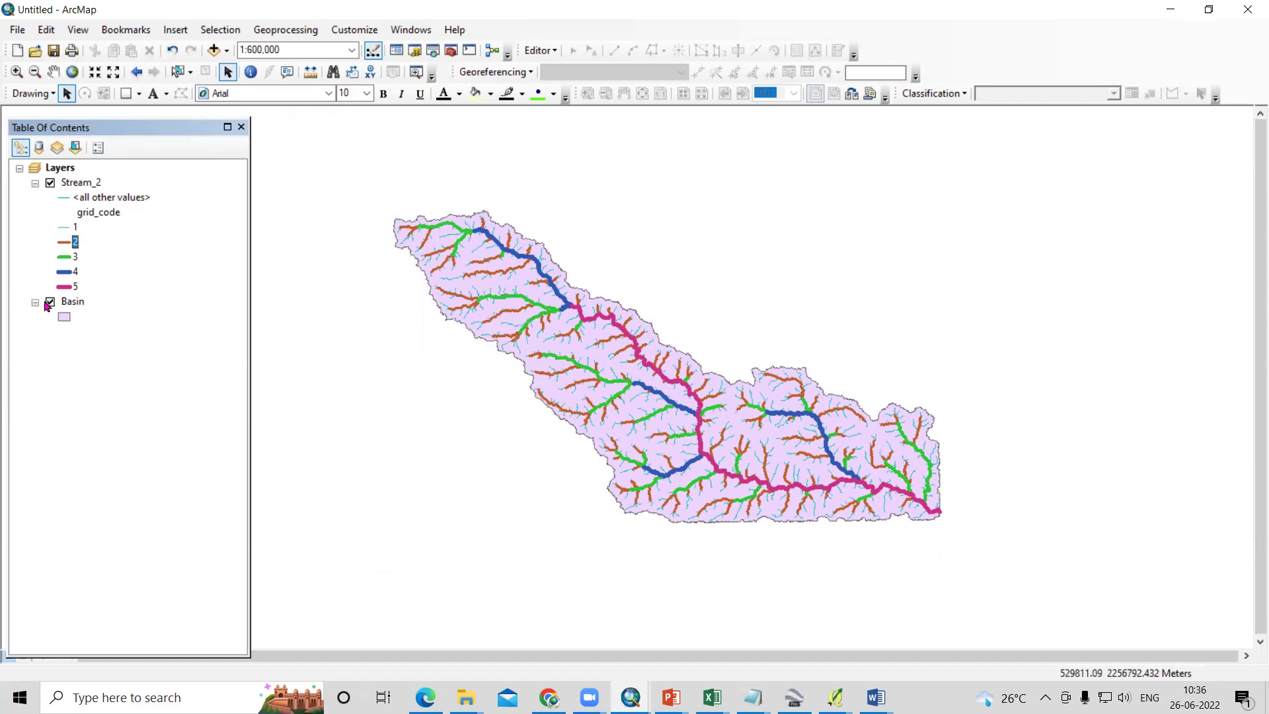
left_click(49, 302)
scroll(591, 480, "up", 2)
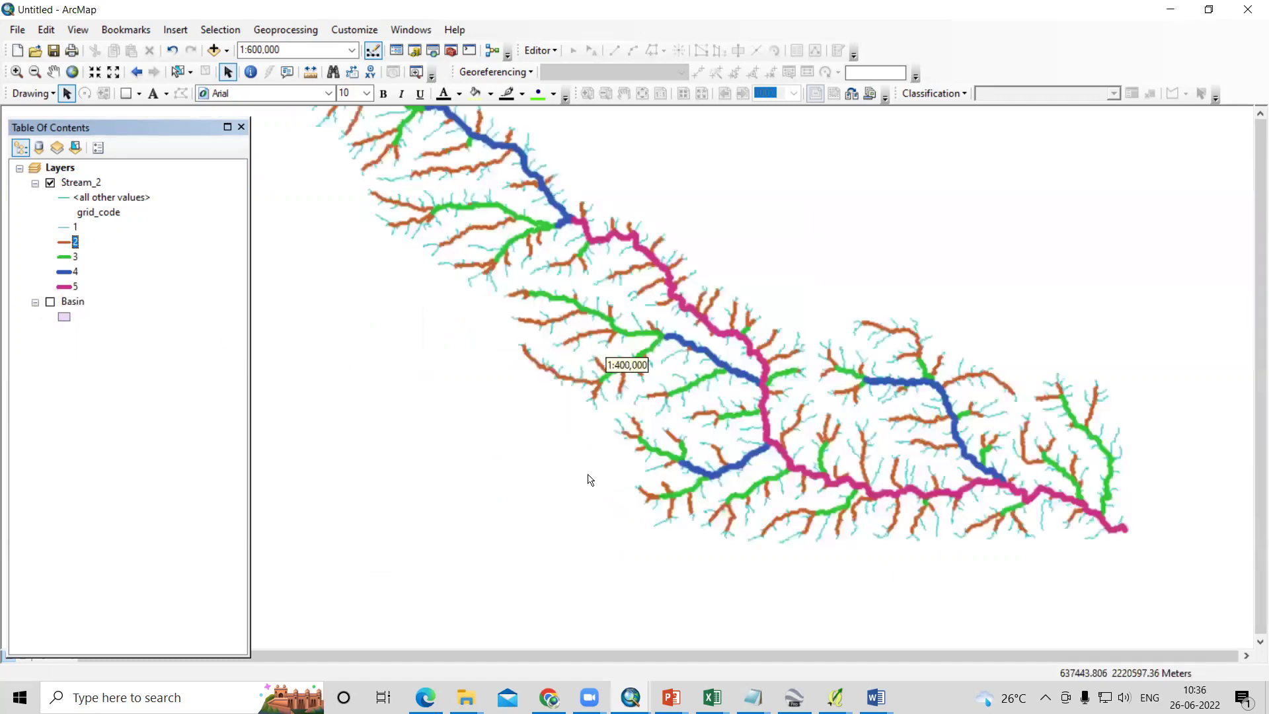
scroll(1009, 484, "up", 1)
scroll(915, 495, "down", 2)
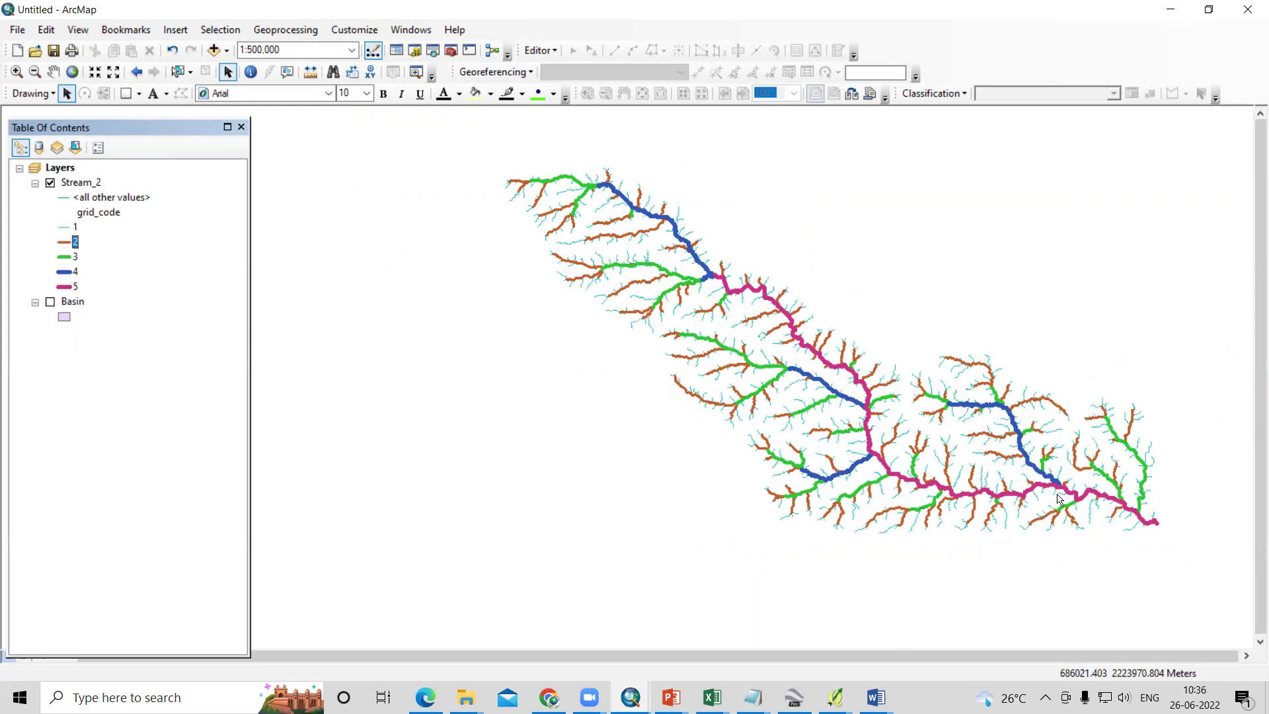
left_click(178, 73)
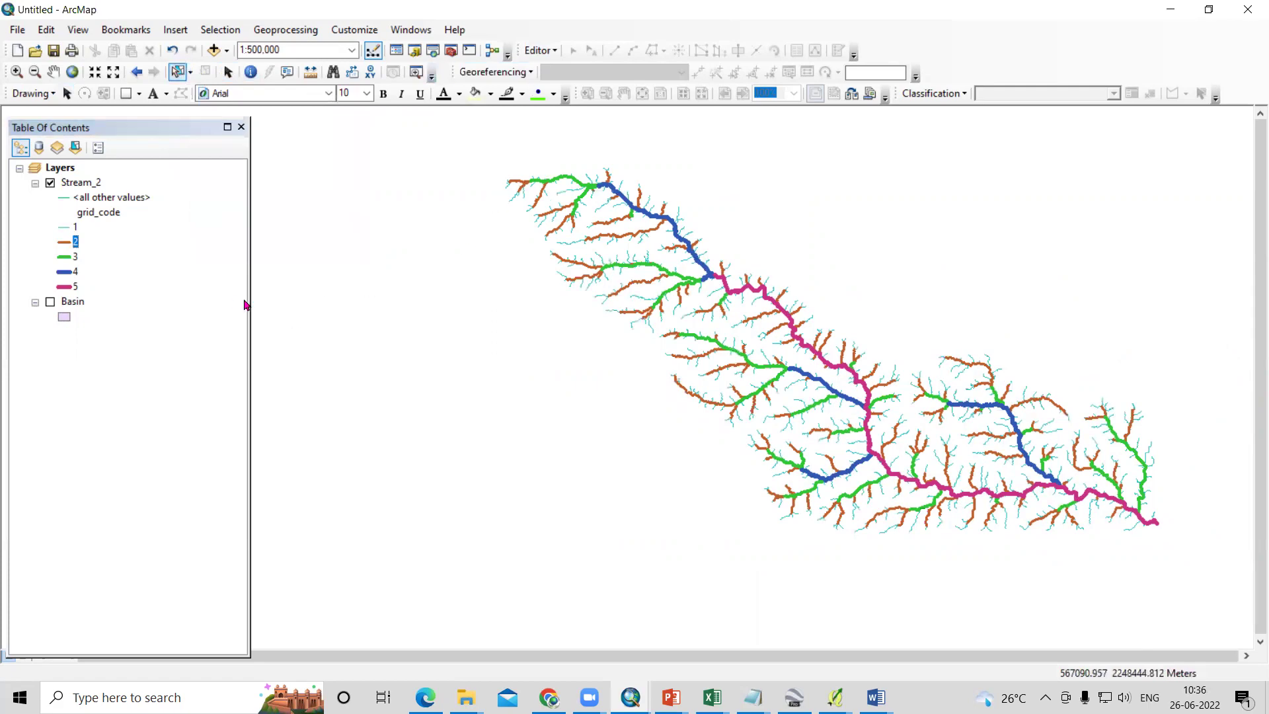
Step: Select the order 5 outlet segment and the order 4 main-stem segment upstream of it
scroll(317, 347, "up", 1)
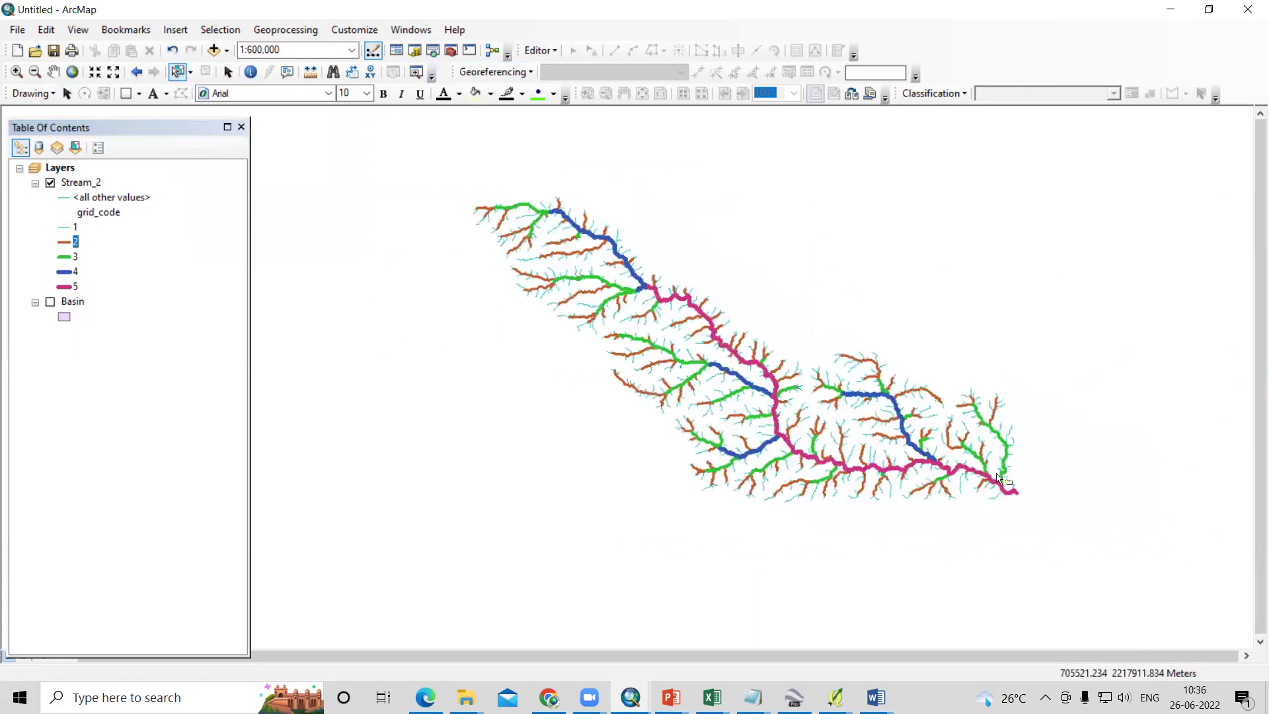
scroll(999, 477, "down", 4)
scroll(1001, 503, "down", 5)
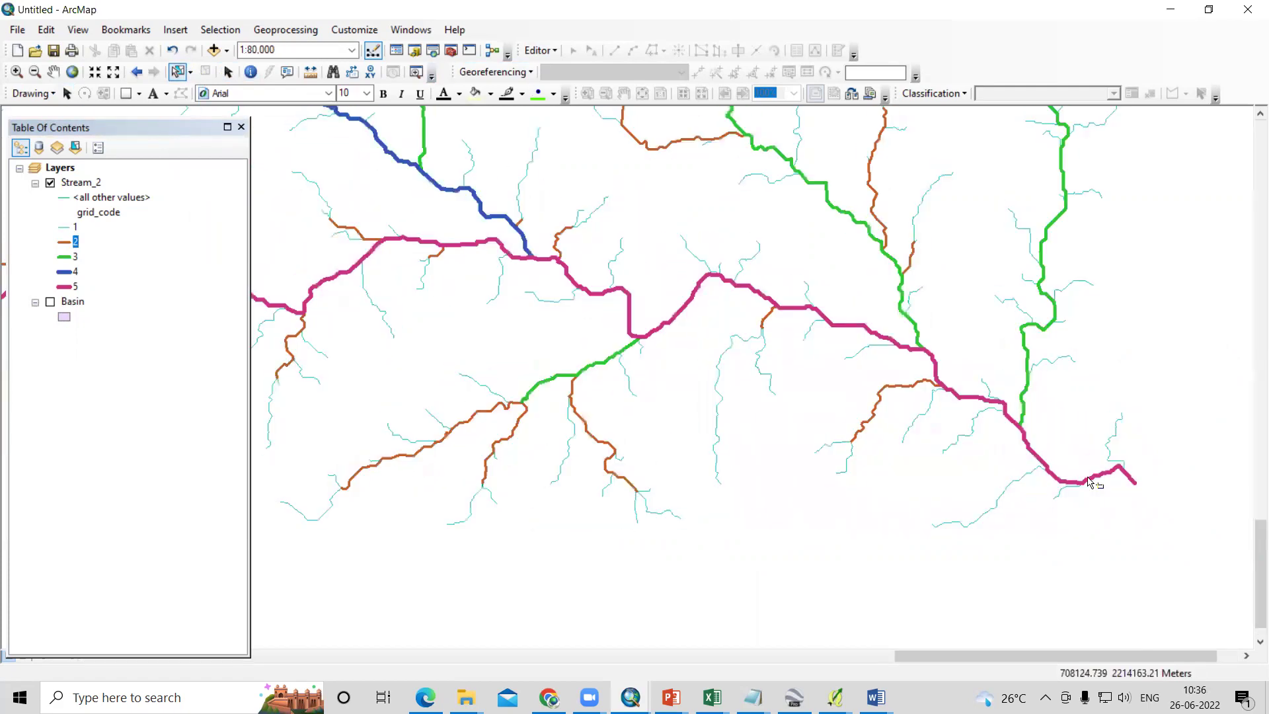
left_click(1090, 484)
scroll(1210, 563, "up", 4)
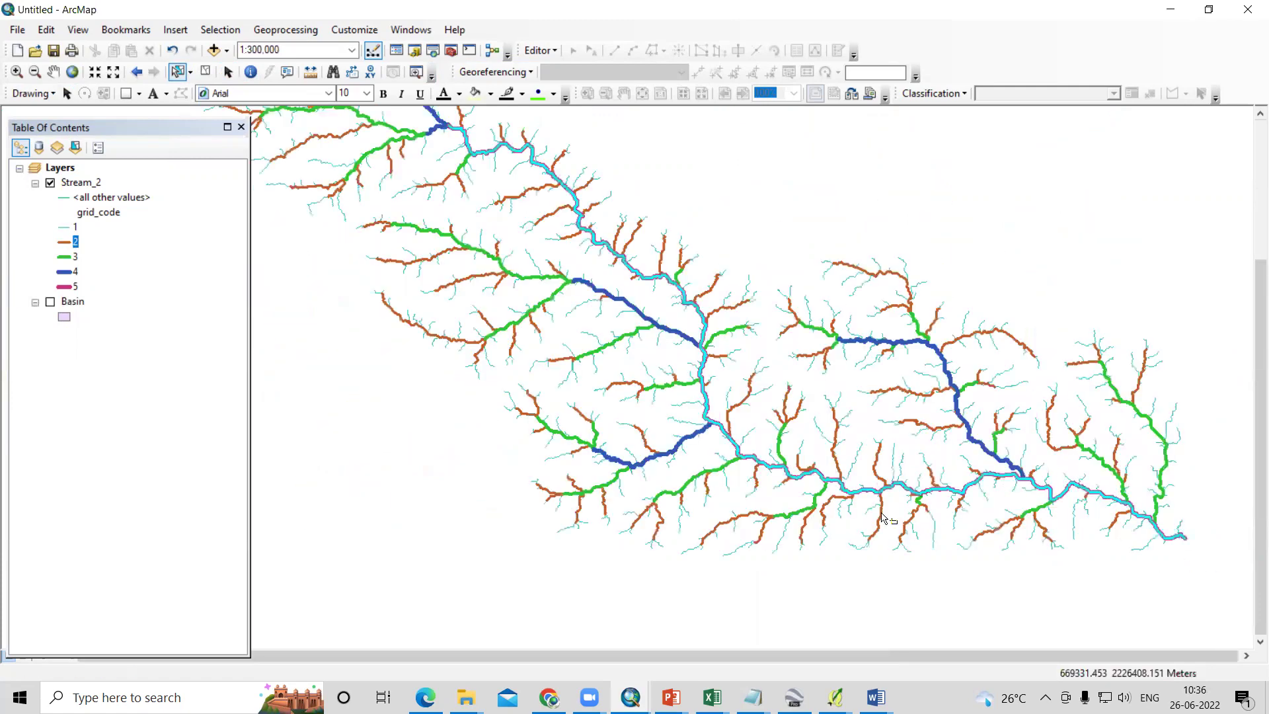
scroll(796, 420, "up", 3)
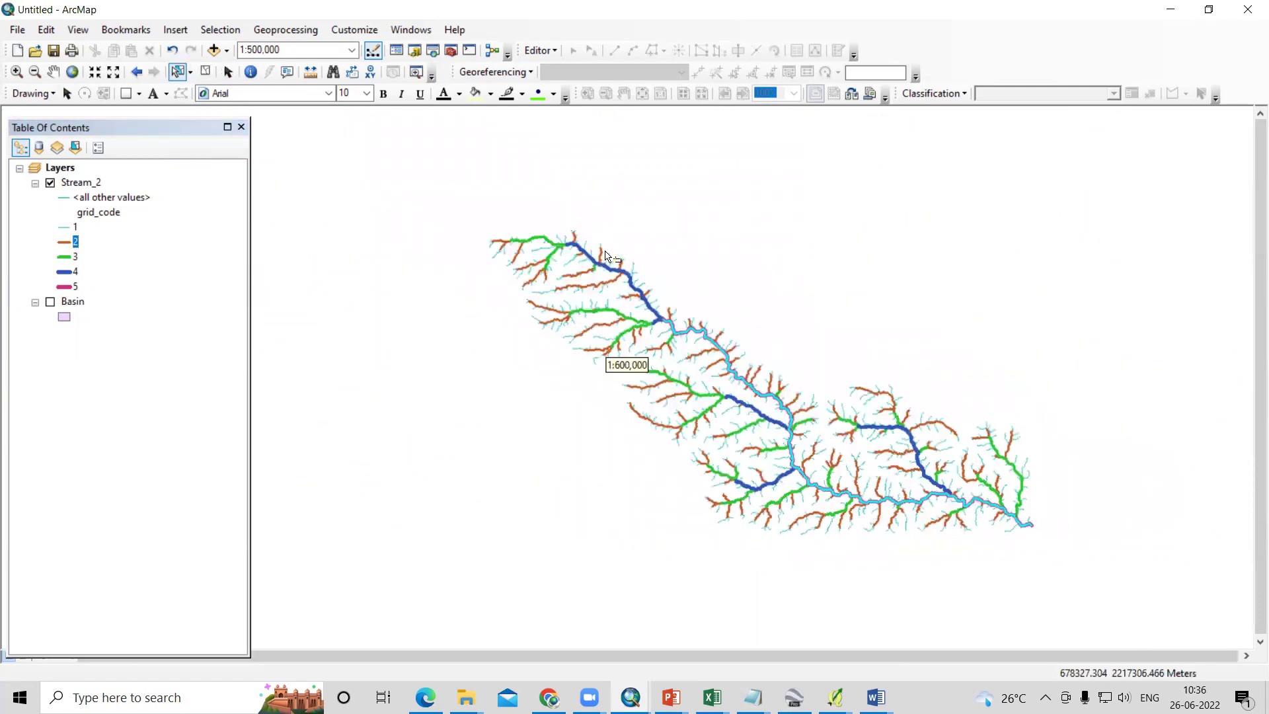
scroll(670, 333, "down", 5)
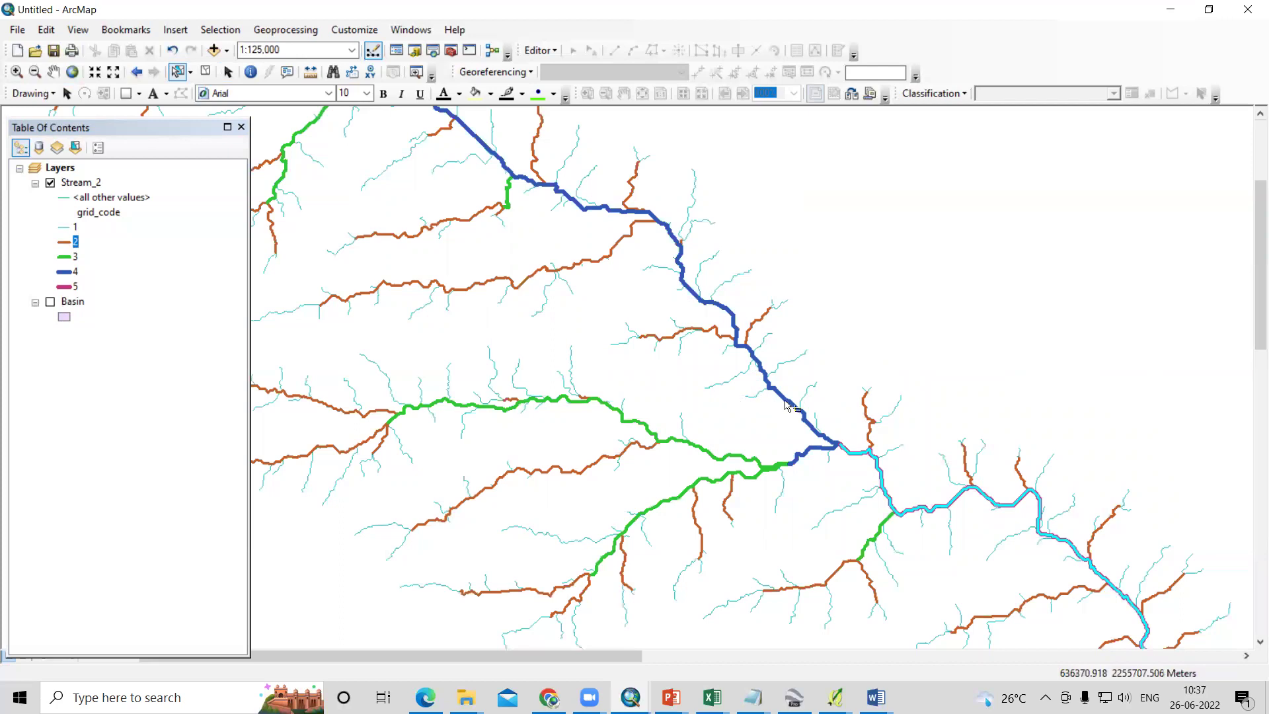
left_click(788, 405)
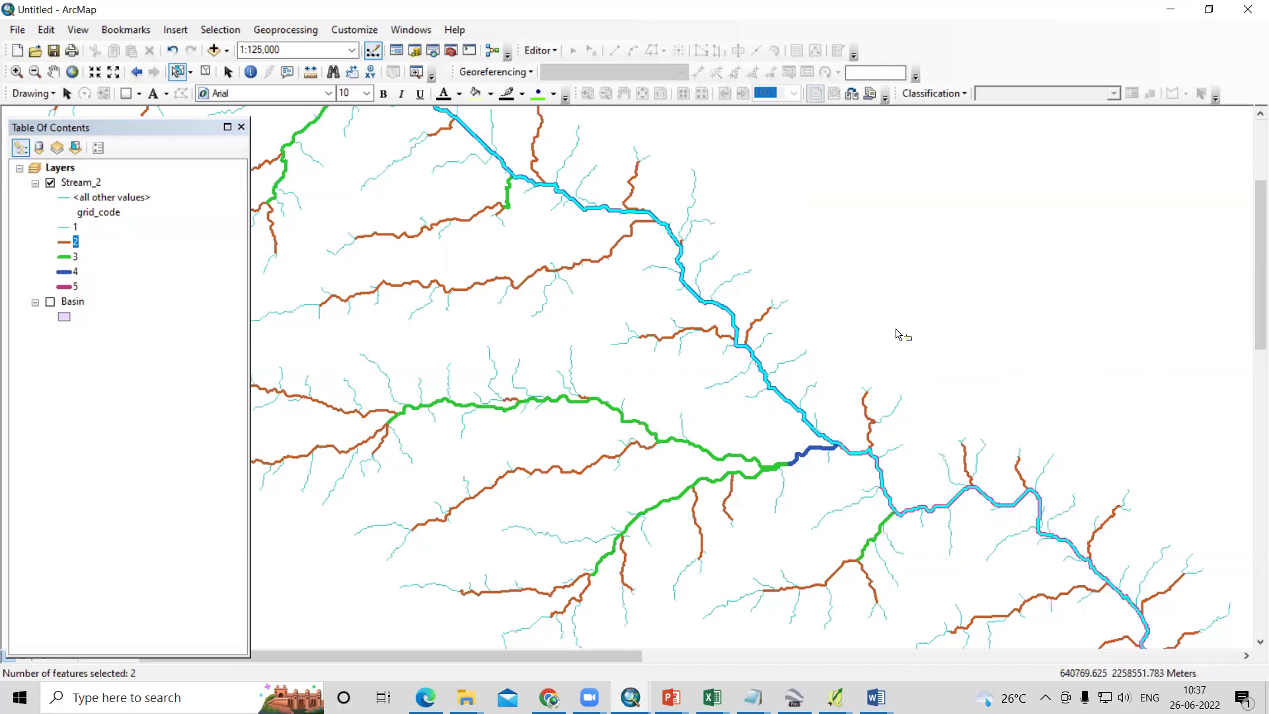
left_click(865, 368)
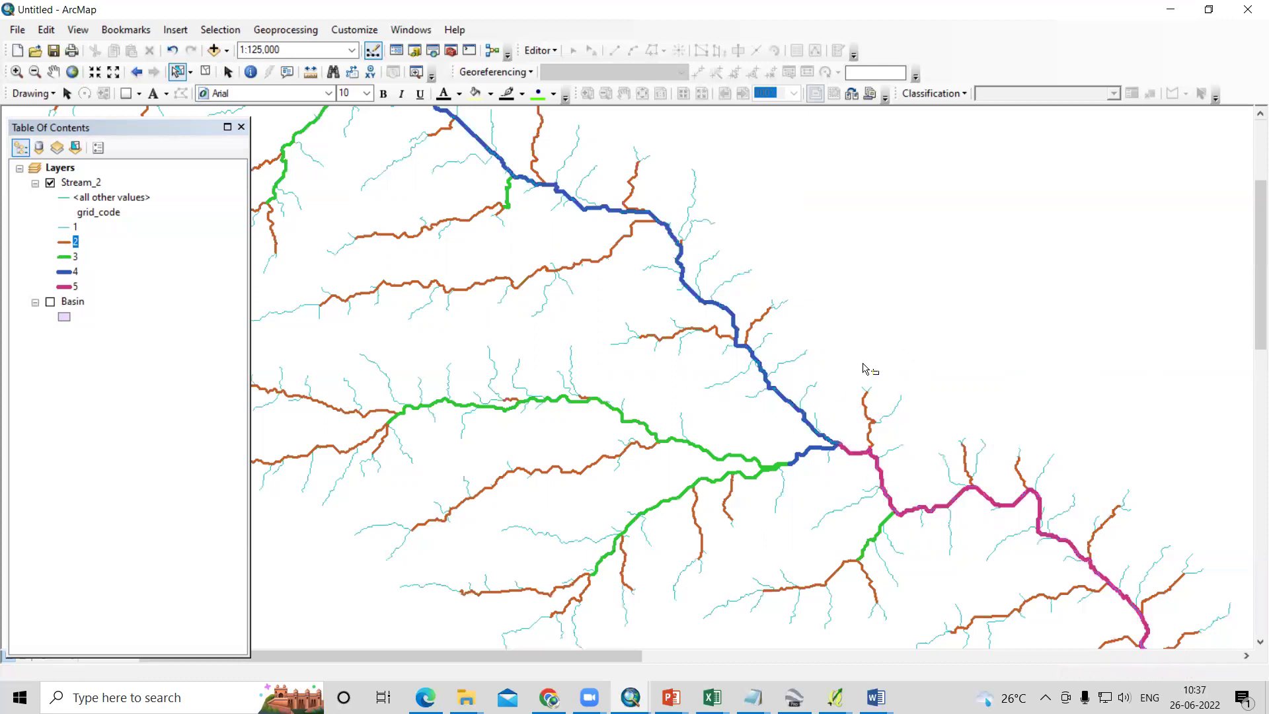
left_click(883, 476)
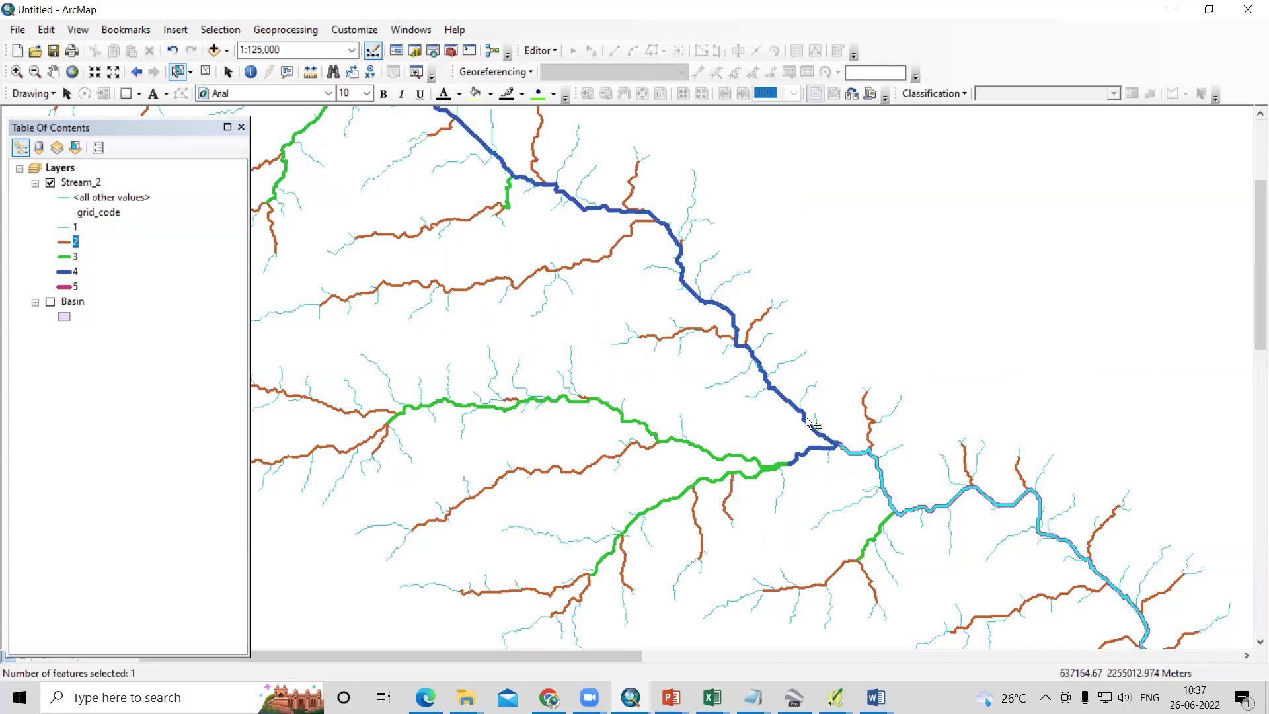
left_click(813, 427)
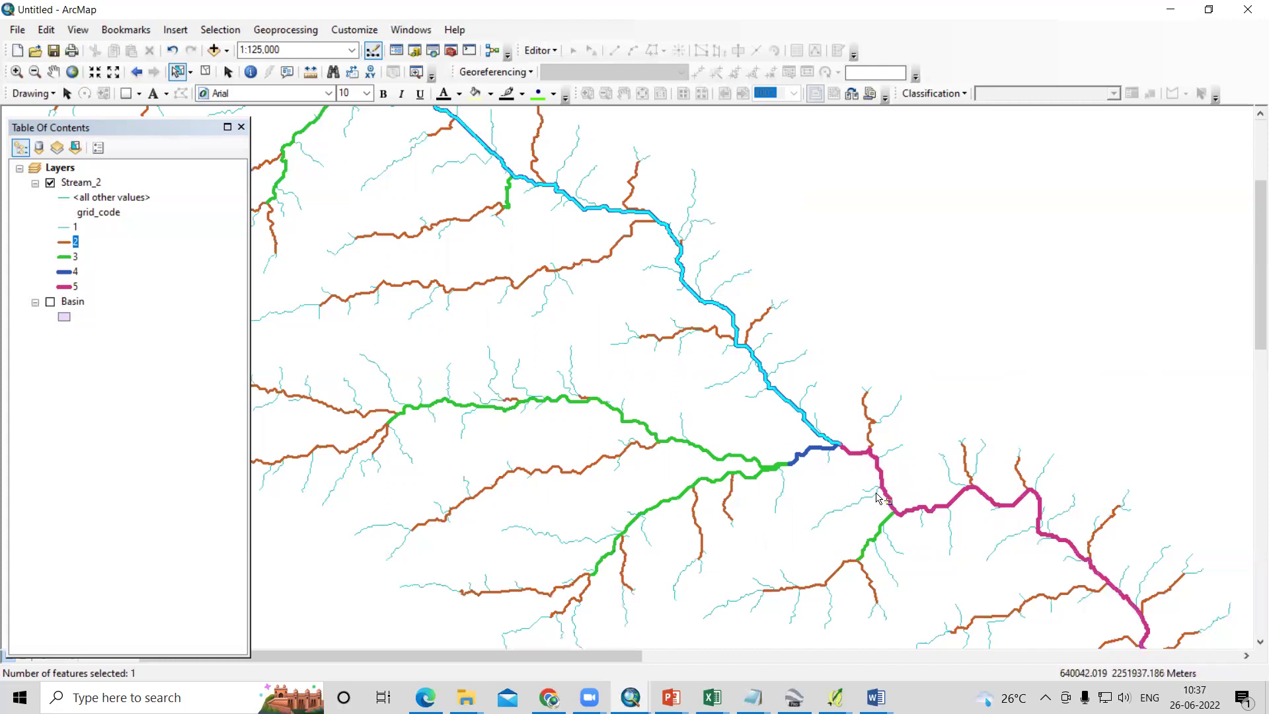
left_click(856, 460, "shift")
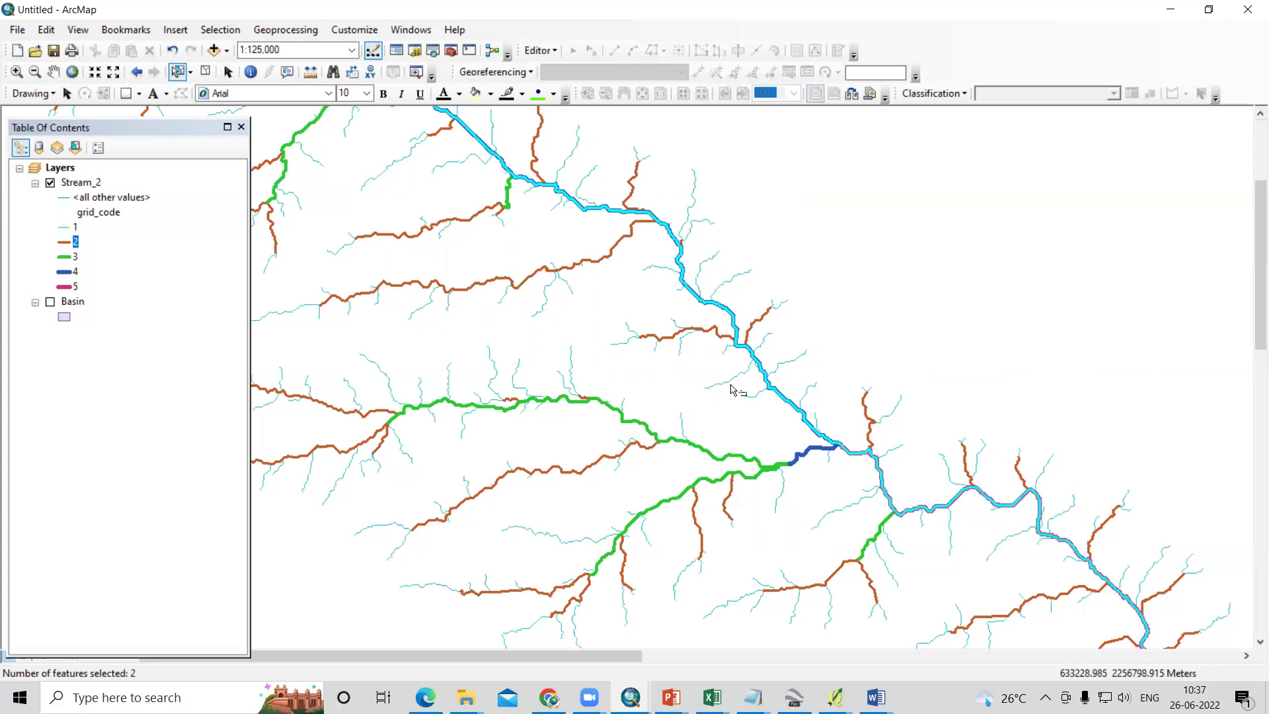
Step: Add the order 3, order 2 and topmost order 1 source segments to the selection
scroll(914, 499, "down", 4)
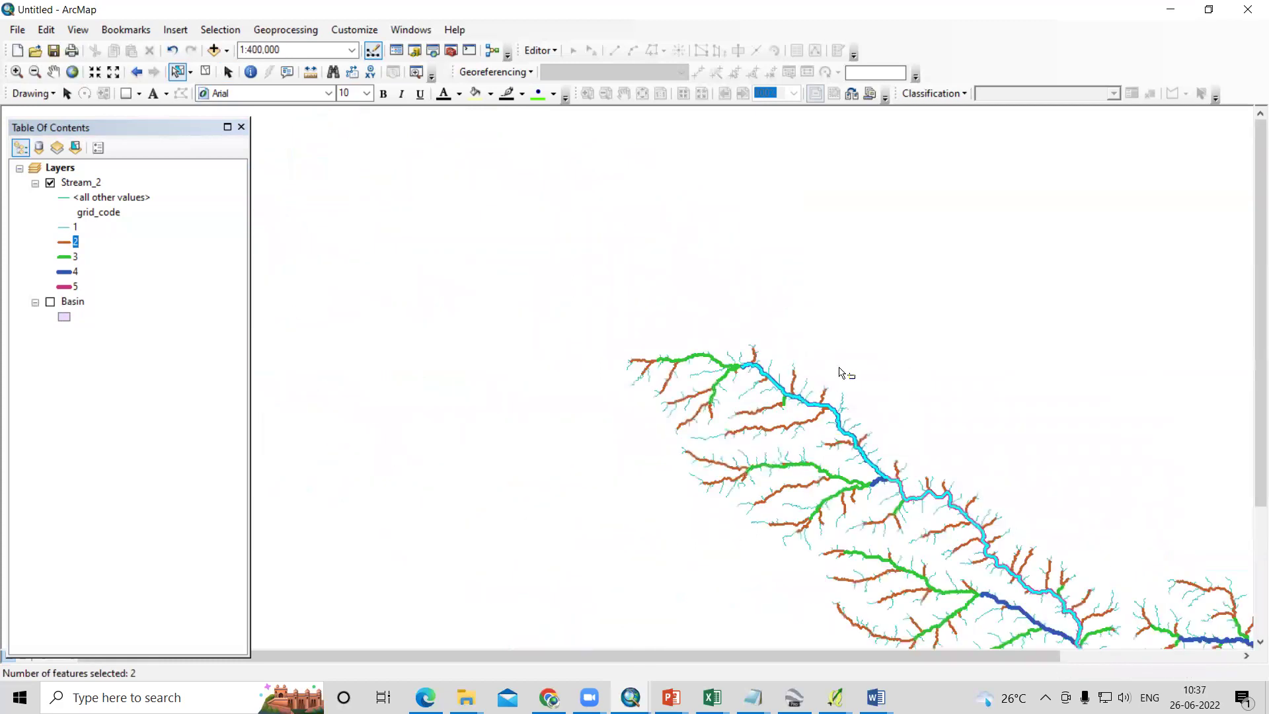
scroll(747, 365, "up", 4)
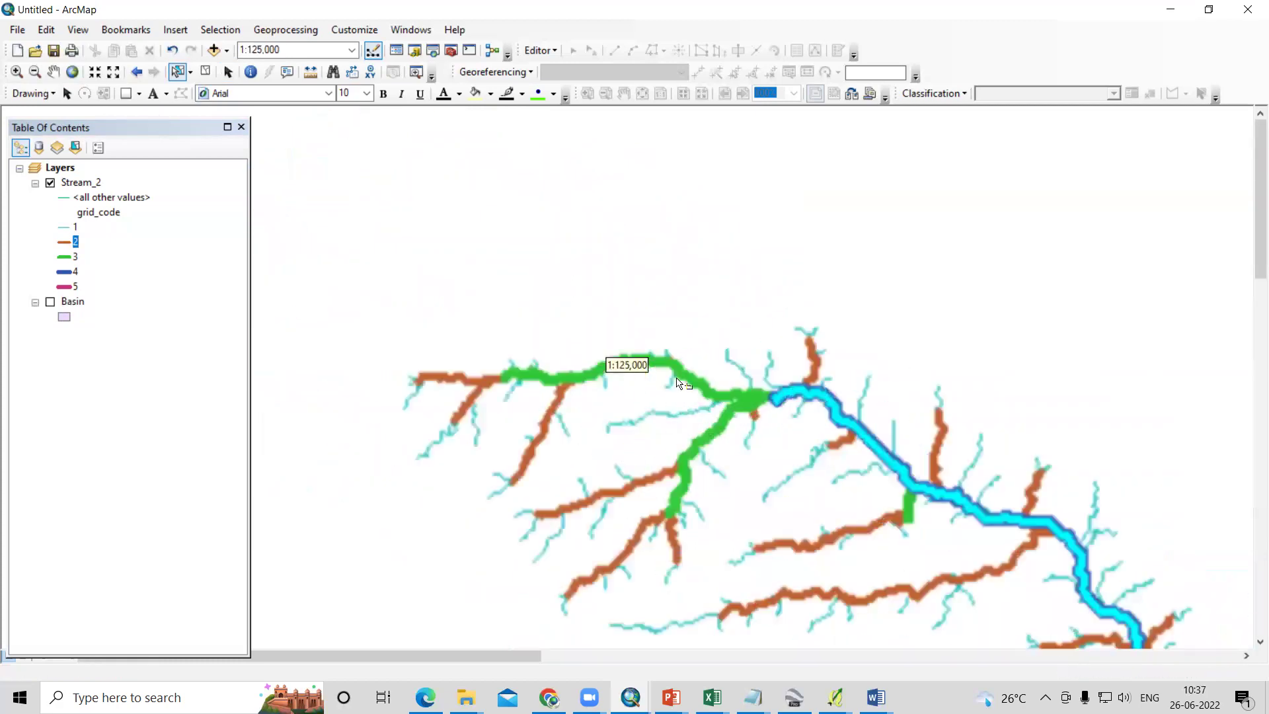
scroll(656, 502, "up", 1)
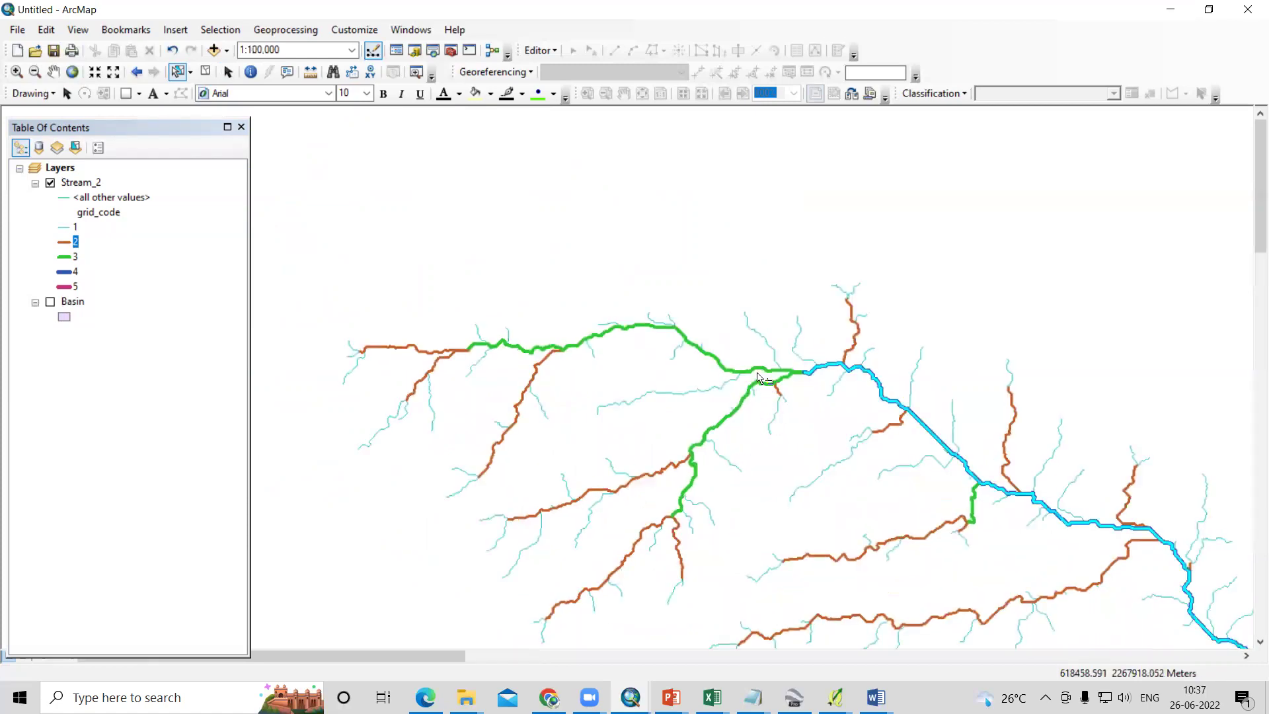
scroll(520, 352, "up", 2)
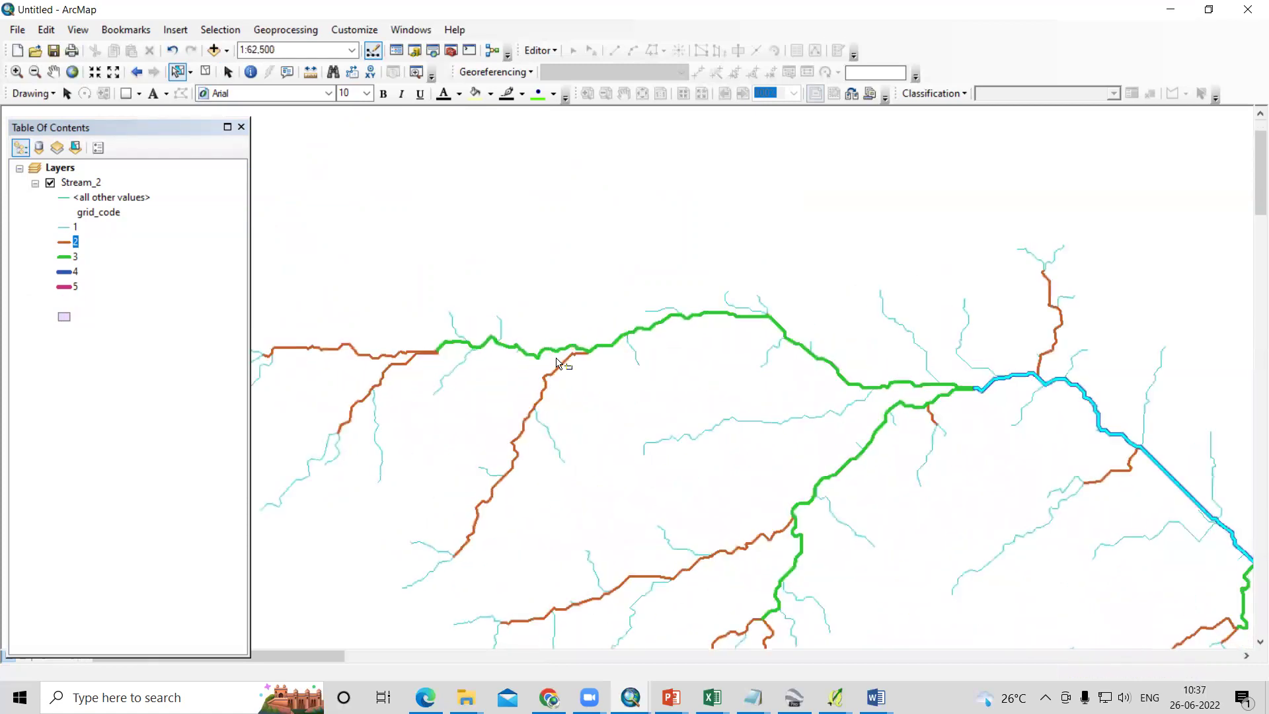
scroll(548, 355, "up", 2)
left_click(627, 351)
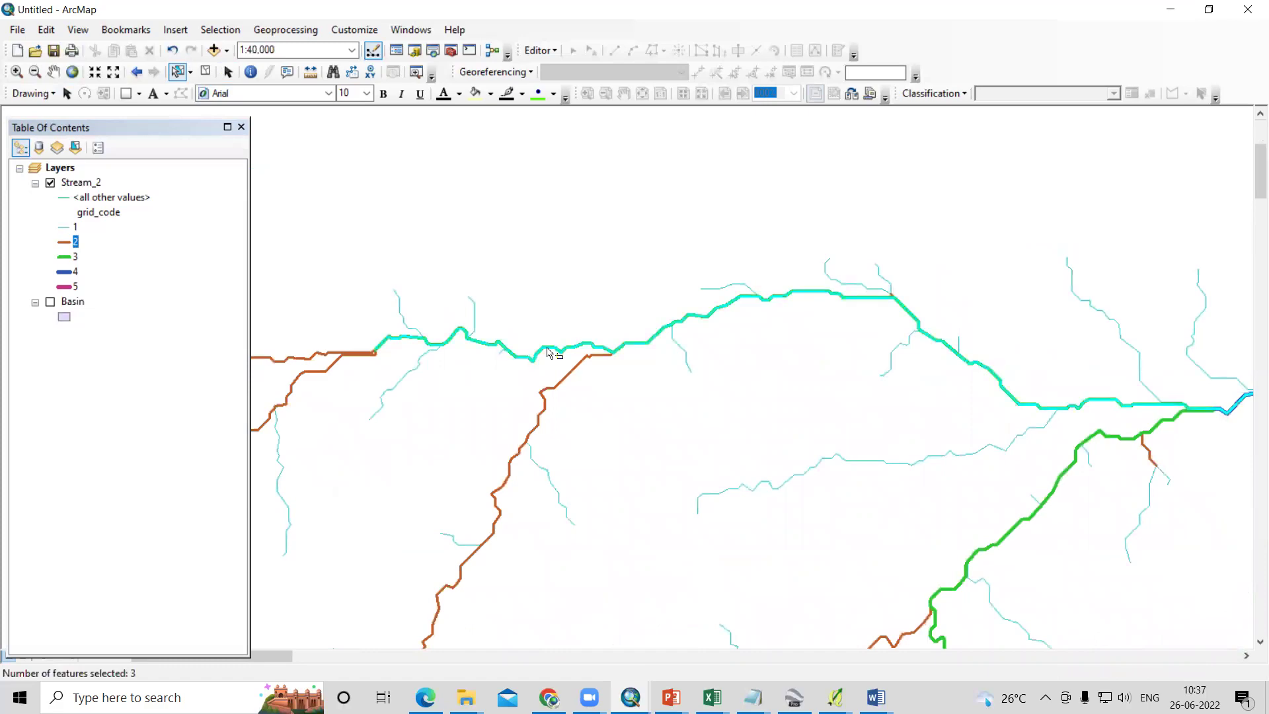
scroll(627, 350, "down", 2)
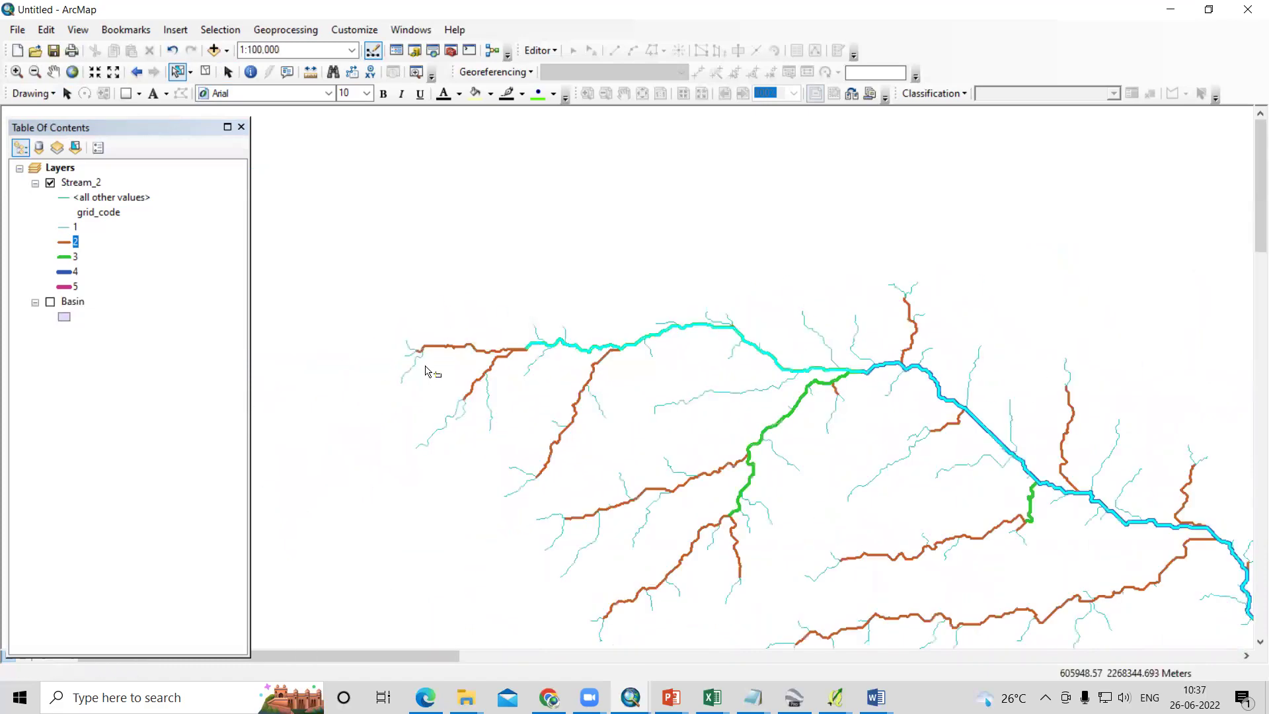
scroll(456, 343, "up", 6)
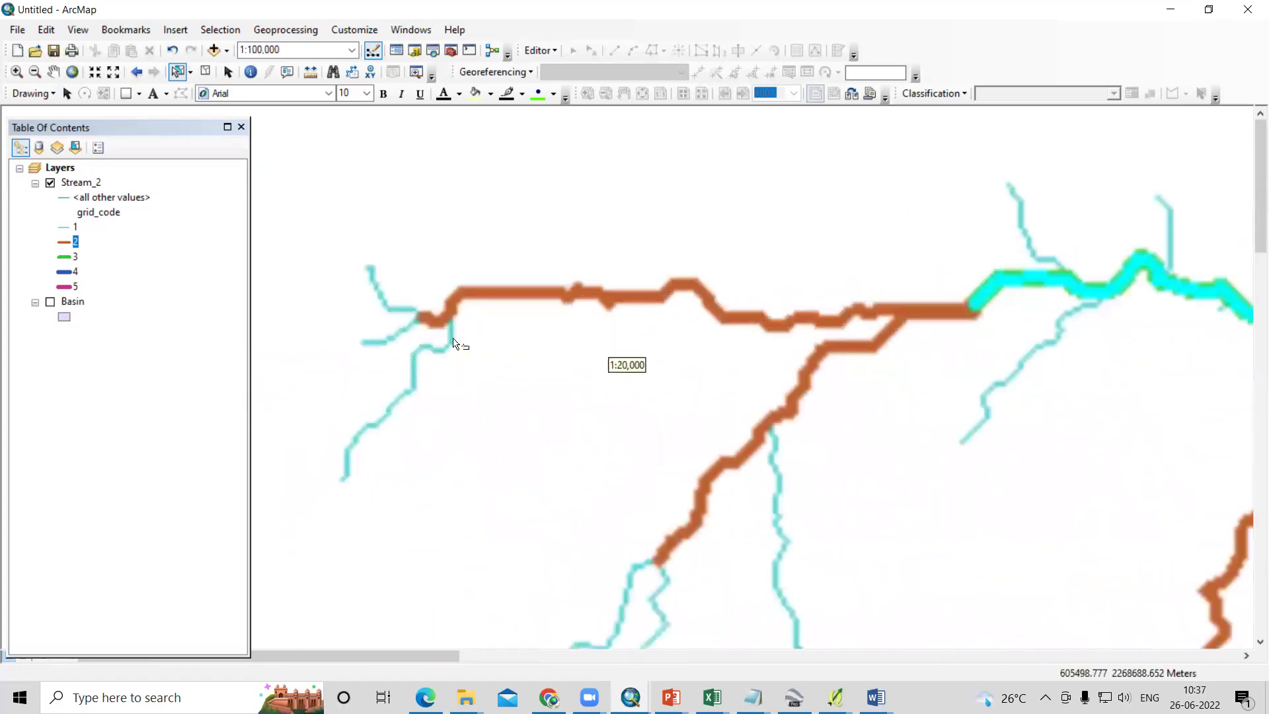
left_click(524, 303)
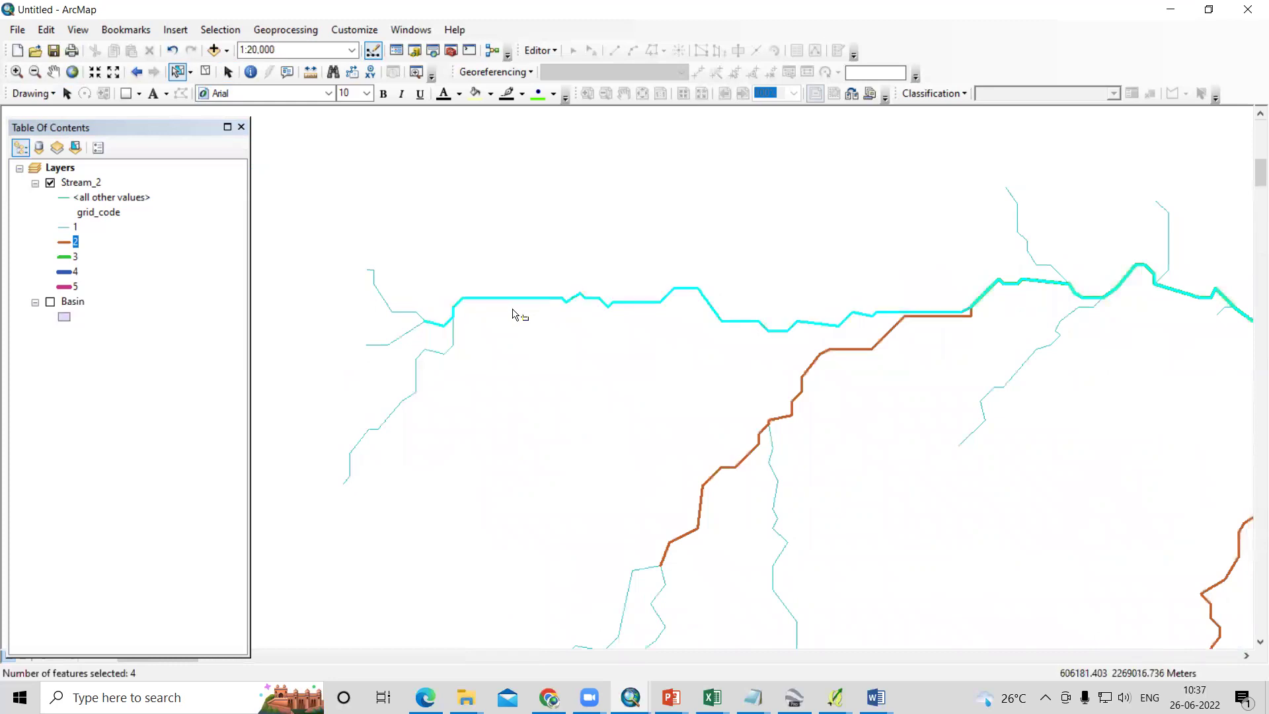
scroll(432, 337, "up", 4)
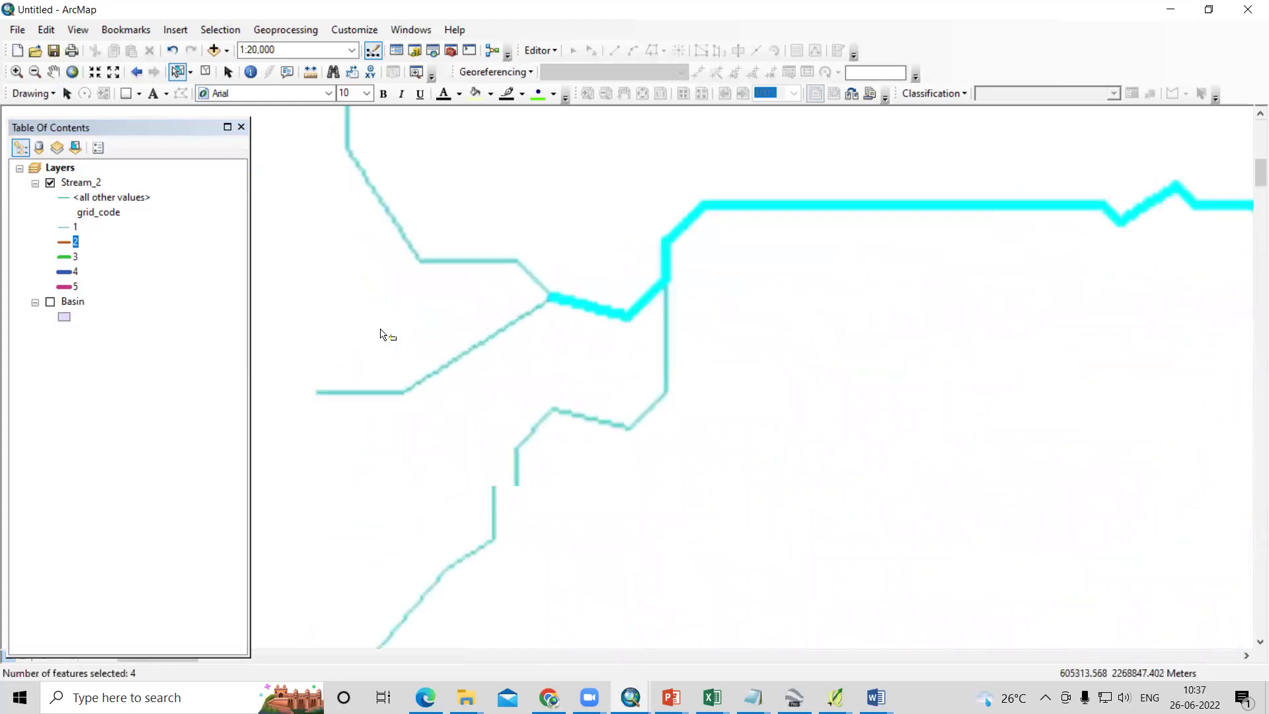
scroll(445, 266, "down", 2)
left_click(442, 266)
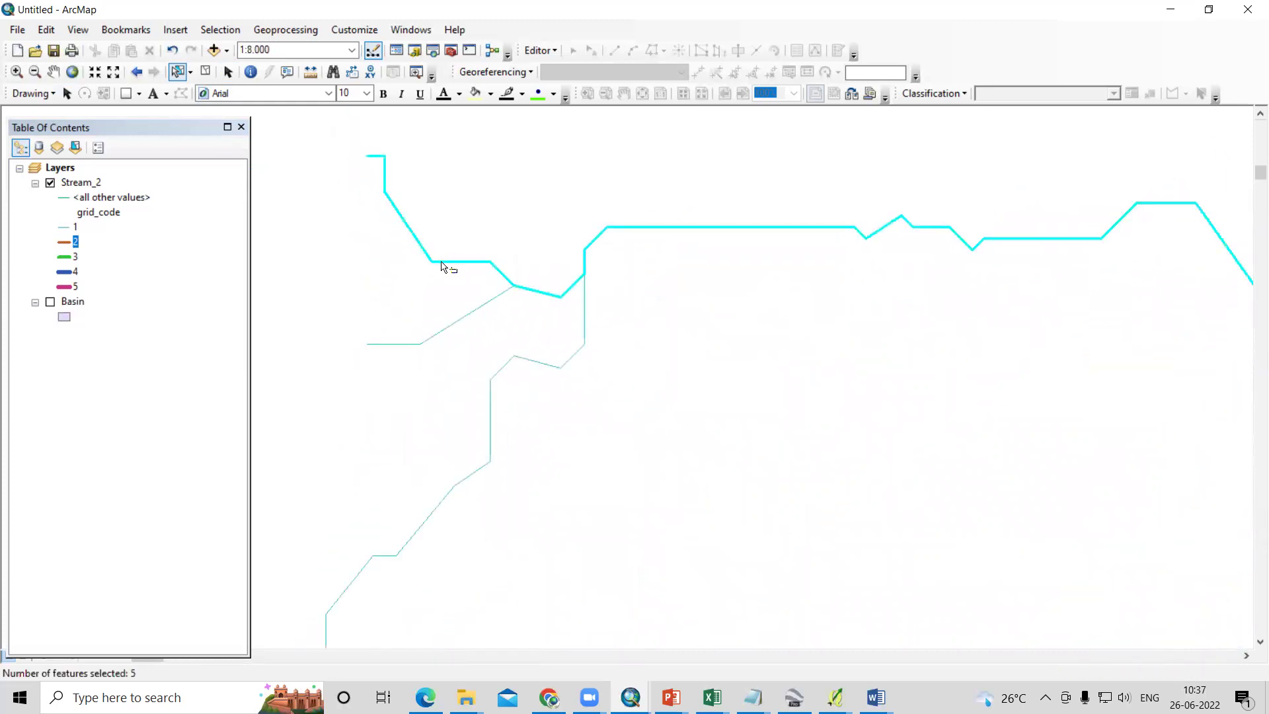
Step: Turn the Basin layer back on beneath the five selected stream segments
scroll(411, 300, "down", 5)
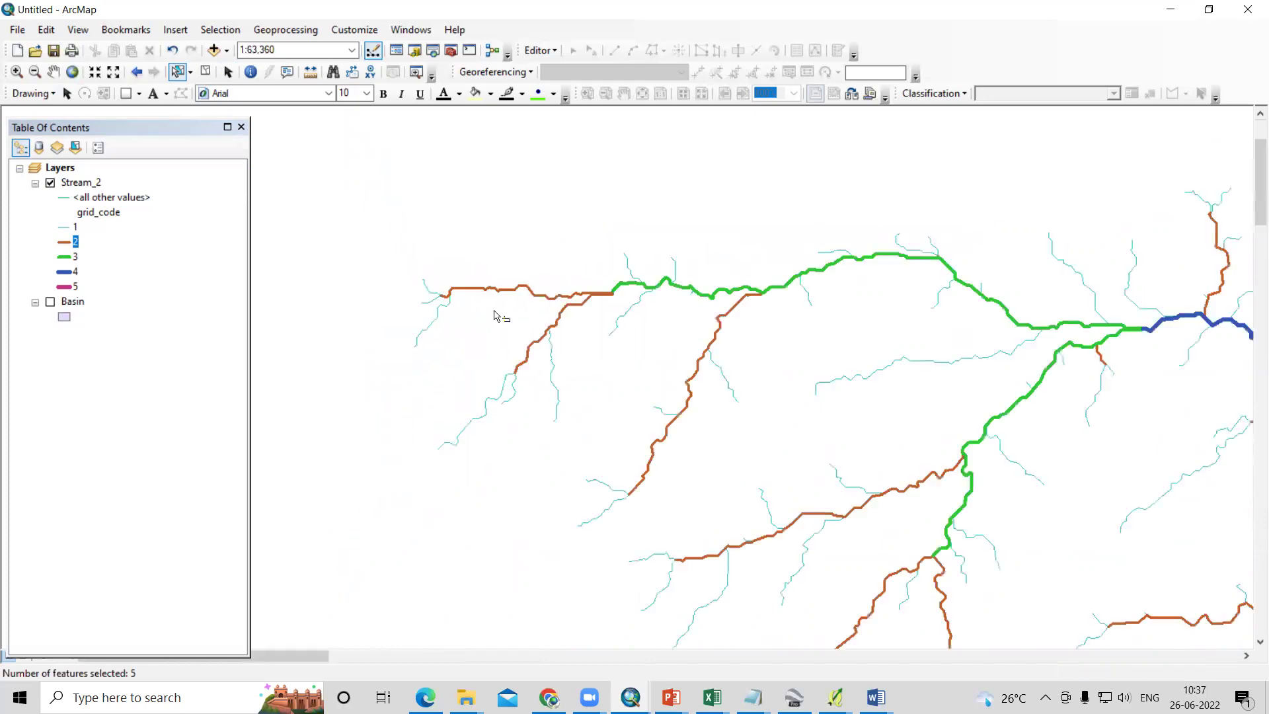
scroll(436, 244, "down", 4)
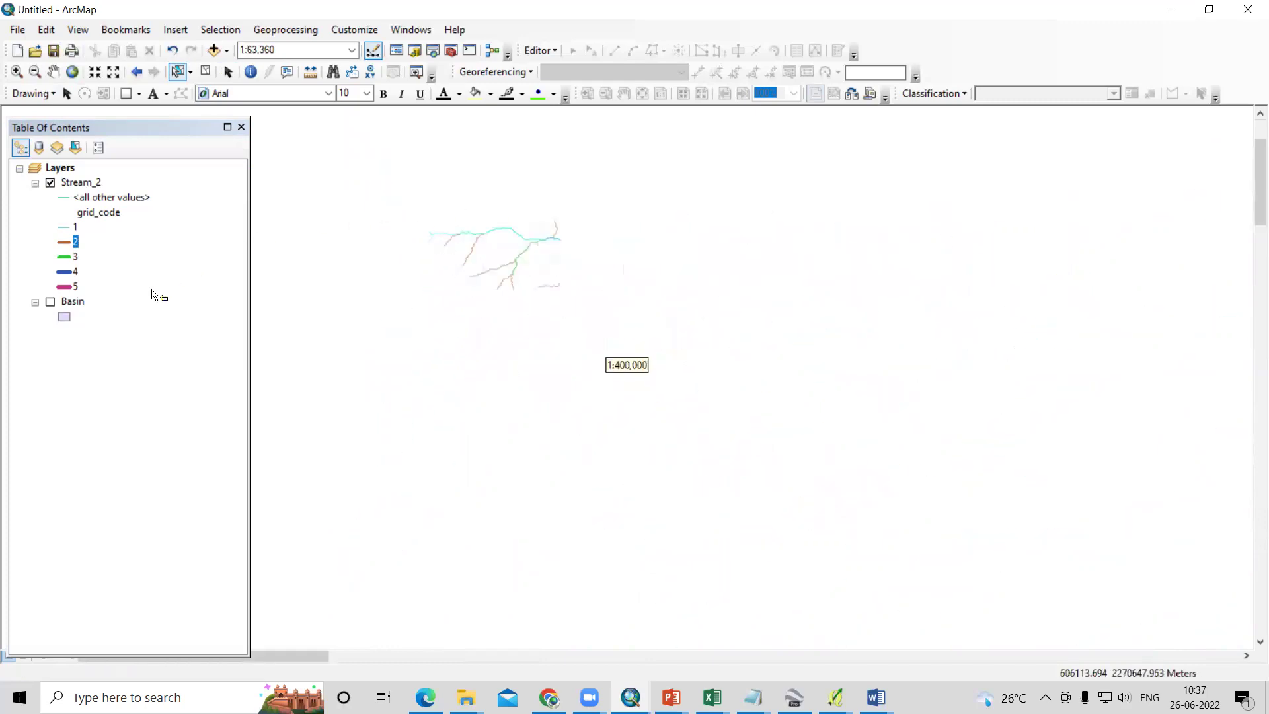
left_click(49, 304)
scroll(287, 212, "down", 2)
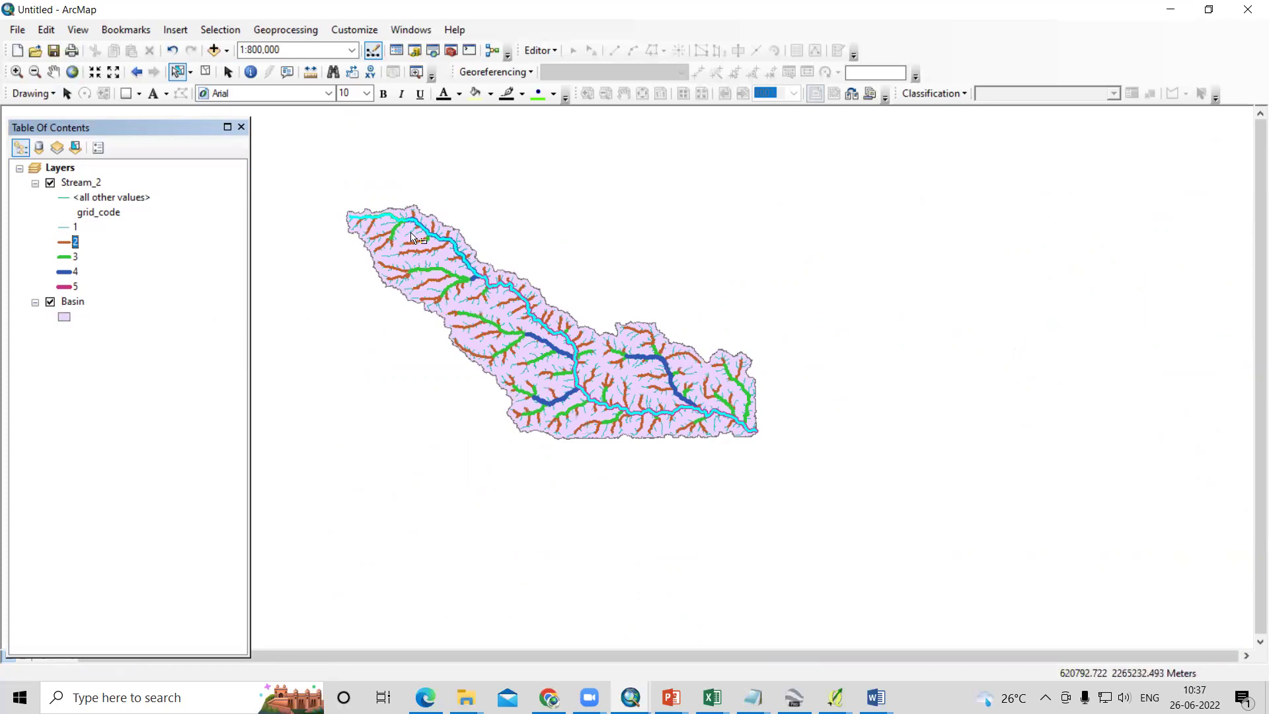
scroll(413, 237, "up", 2)
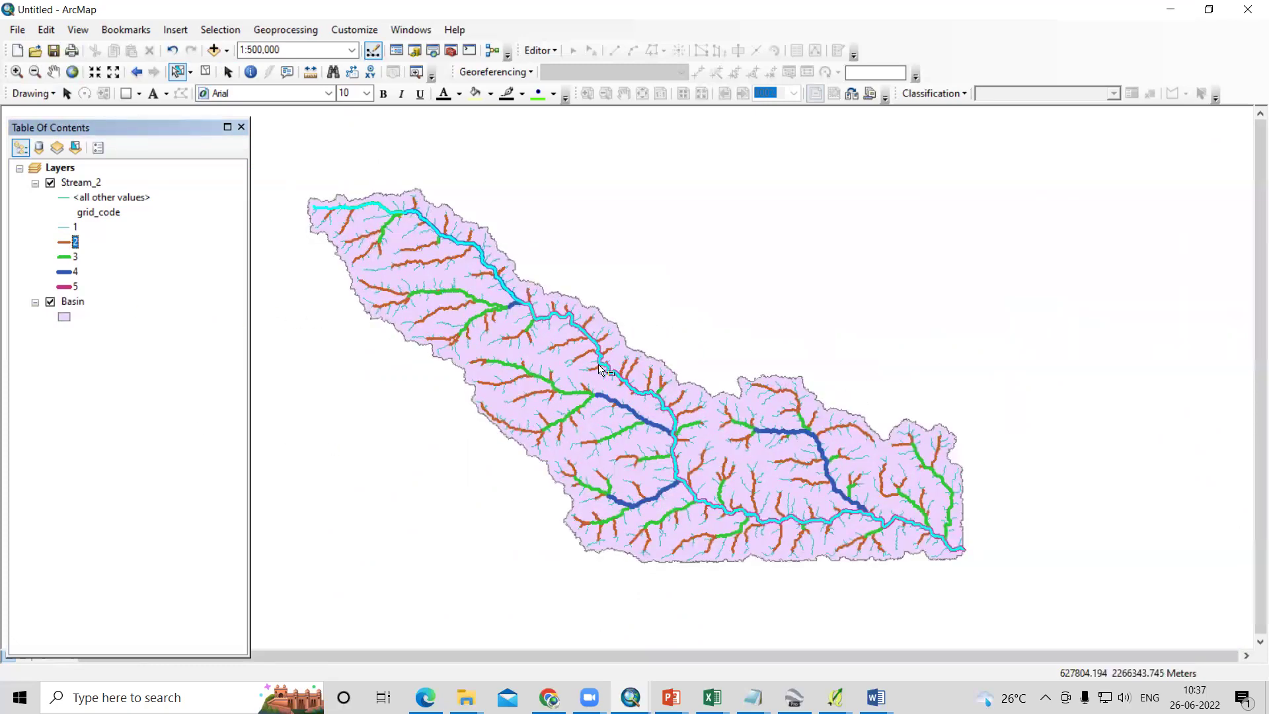
left_click(88, 183)
Step: Export Stream_2's selected features, choosing the D:\Video Lecture\Watershed folder as destination
right_click(87, 187)
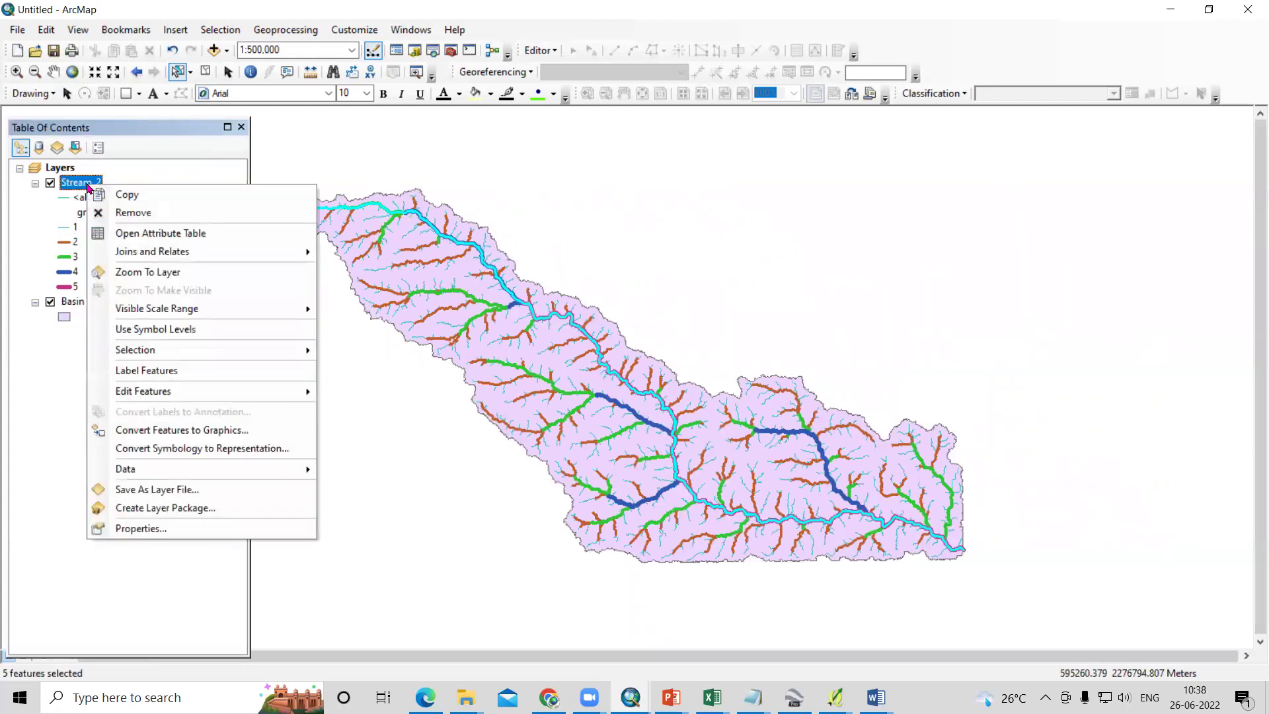
mouse_move(258, 471)
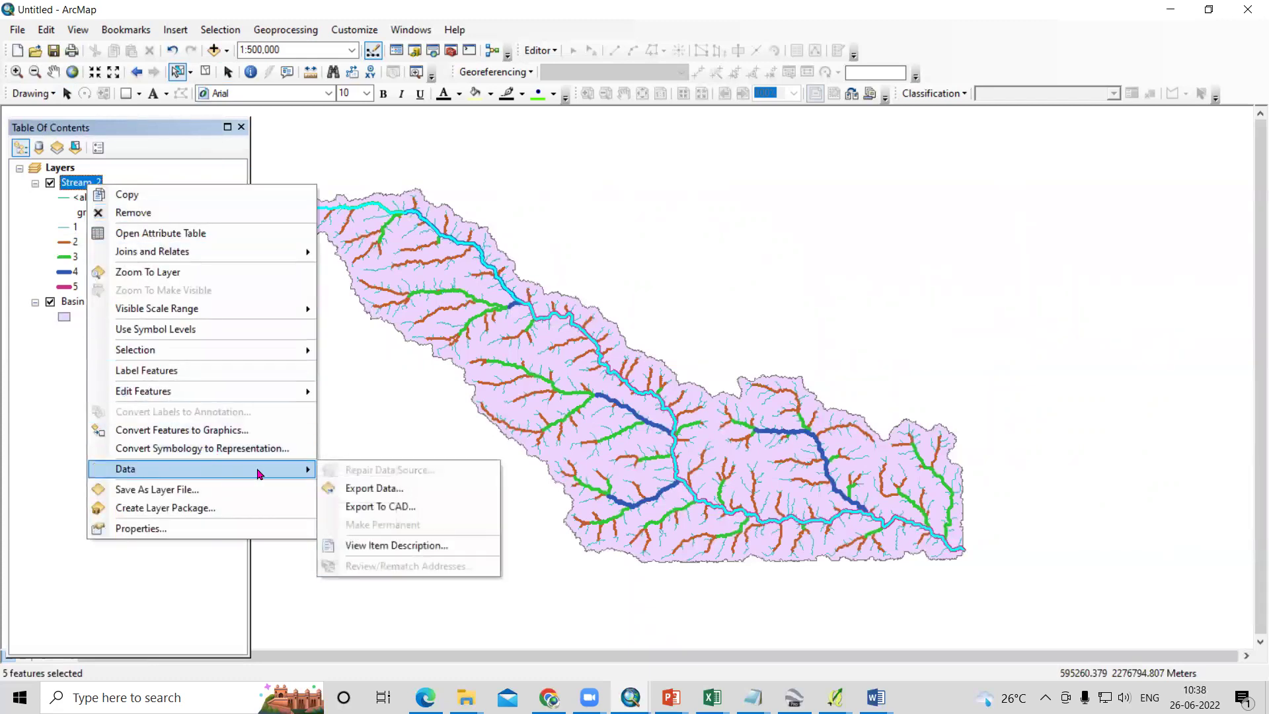
left_click(383, 491)
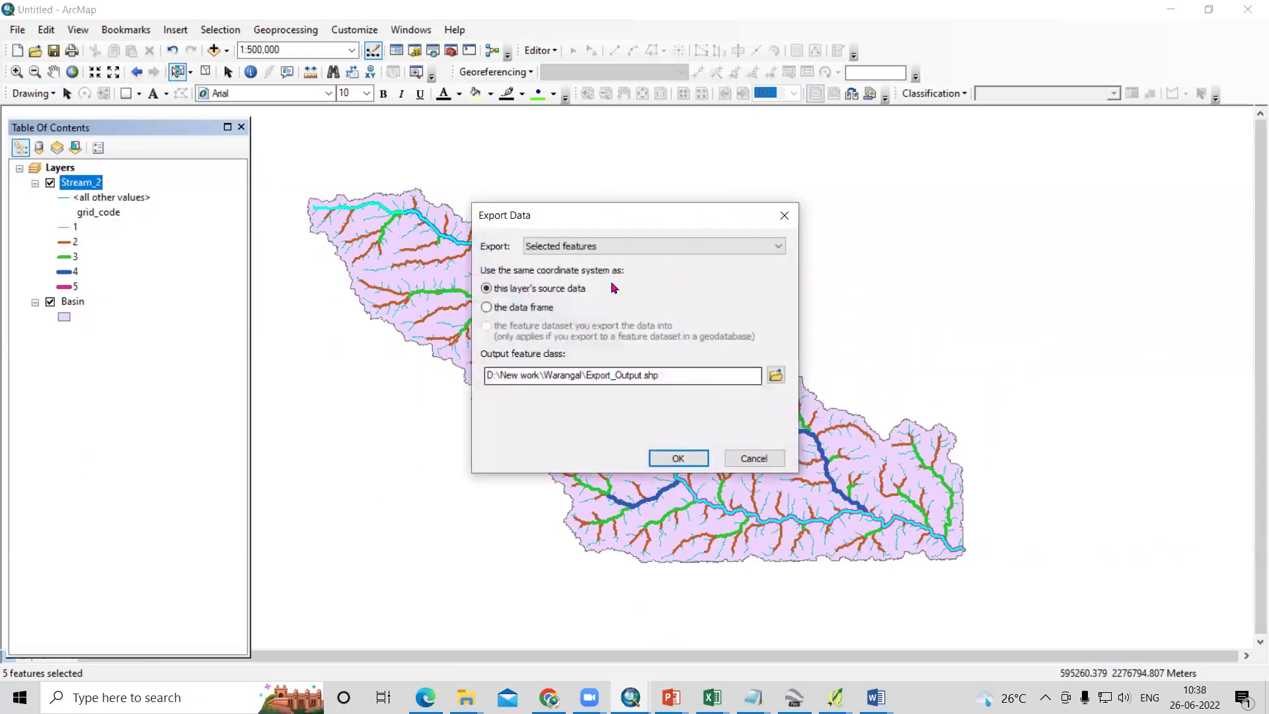
left_click_drag(614, 220, 247, 341)
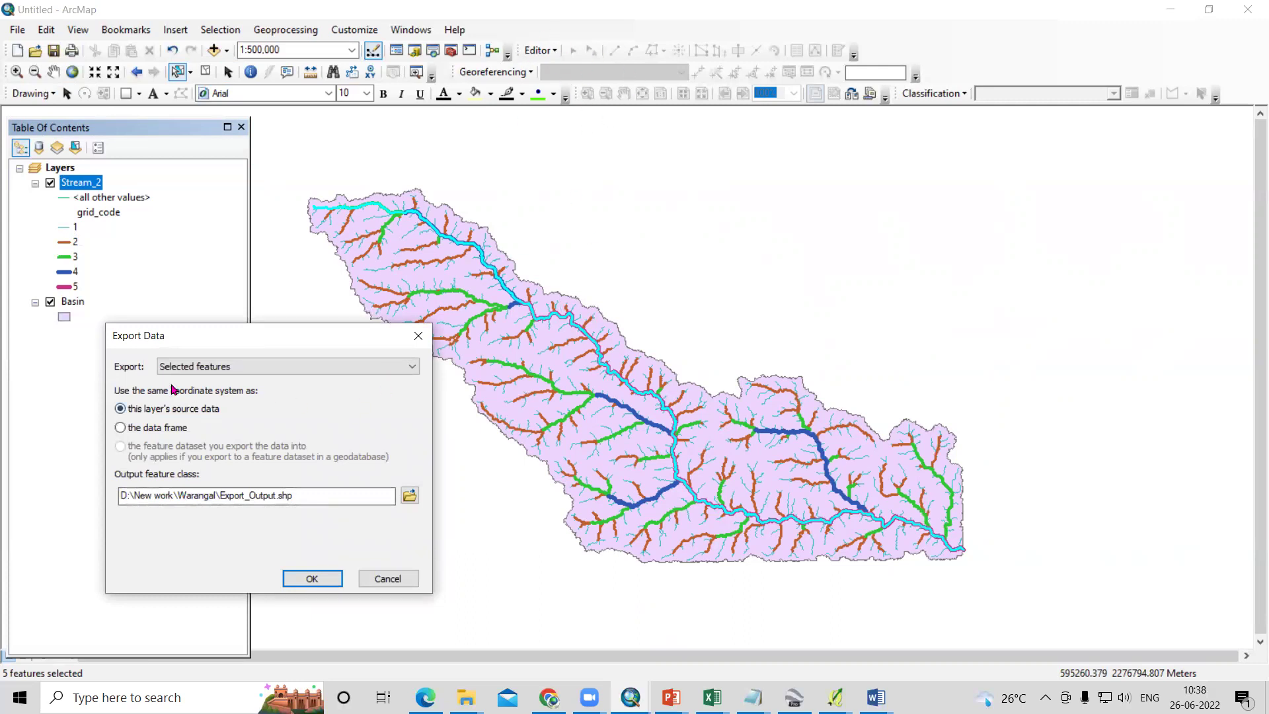
left_click(409, 496)
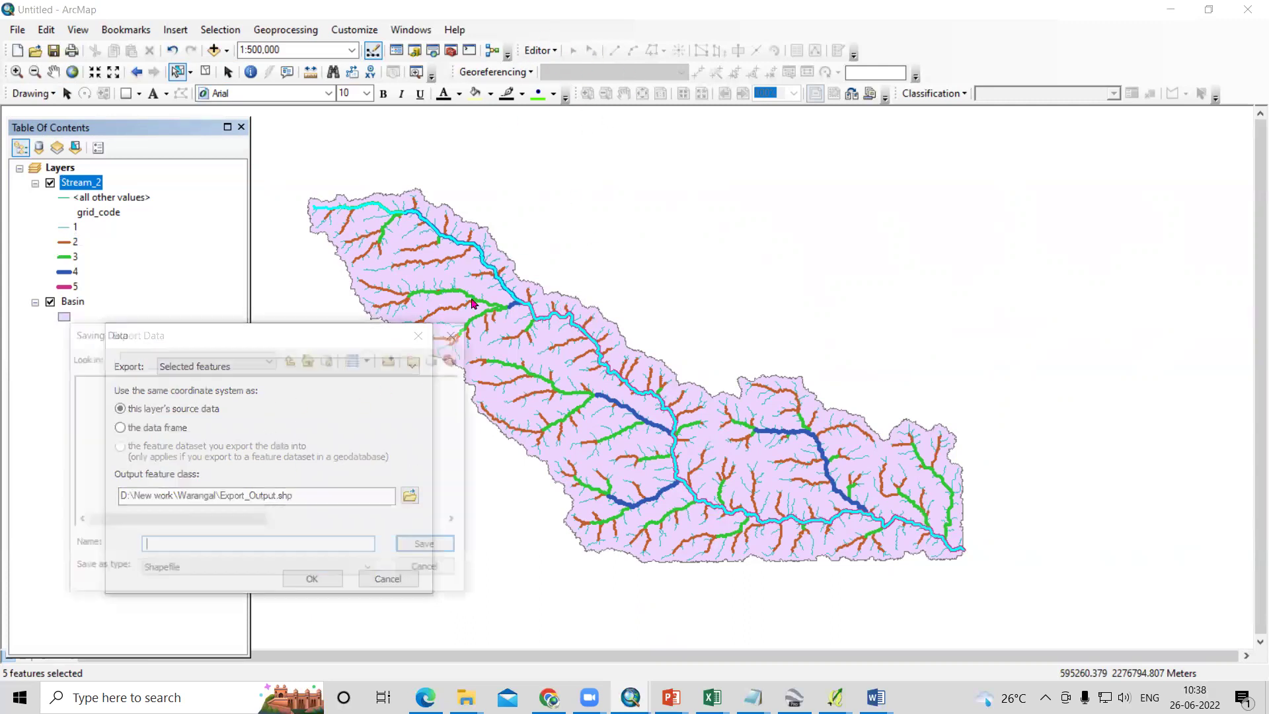
left_click(292, 360)
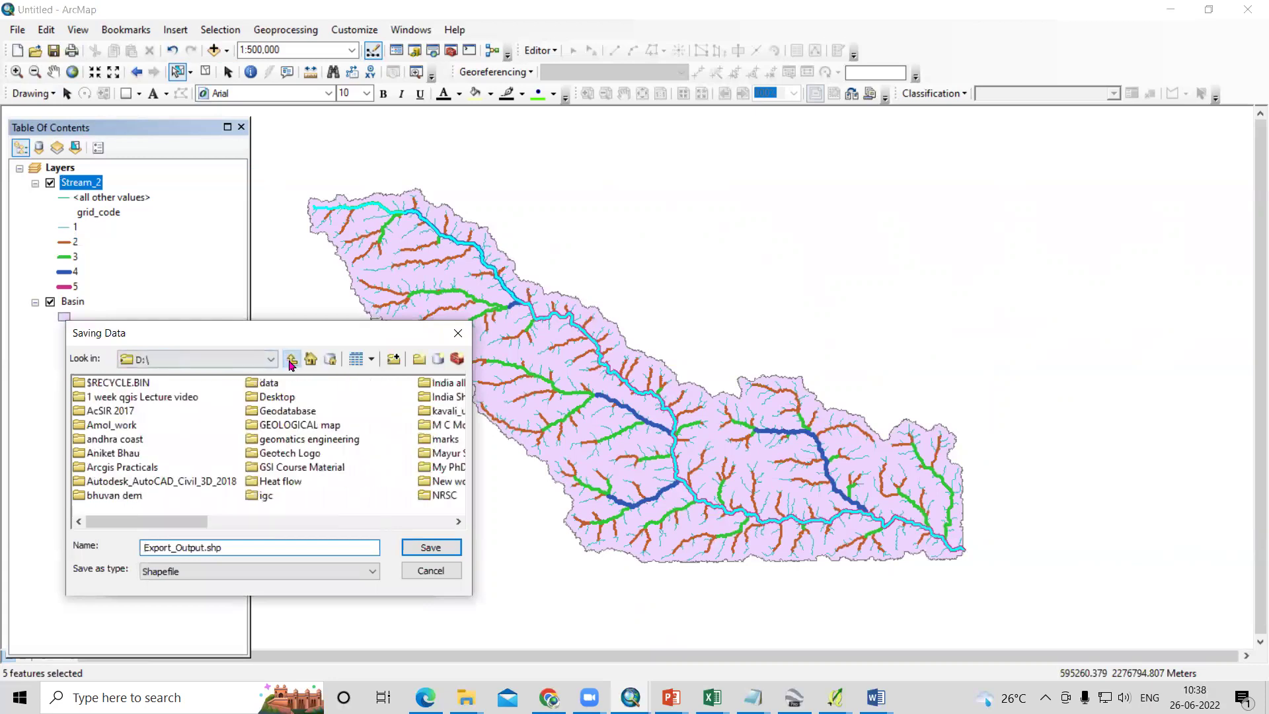
left_click(124, 400)
key("v")
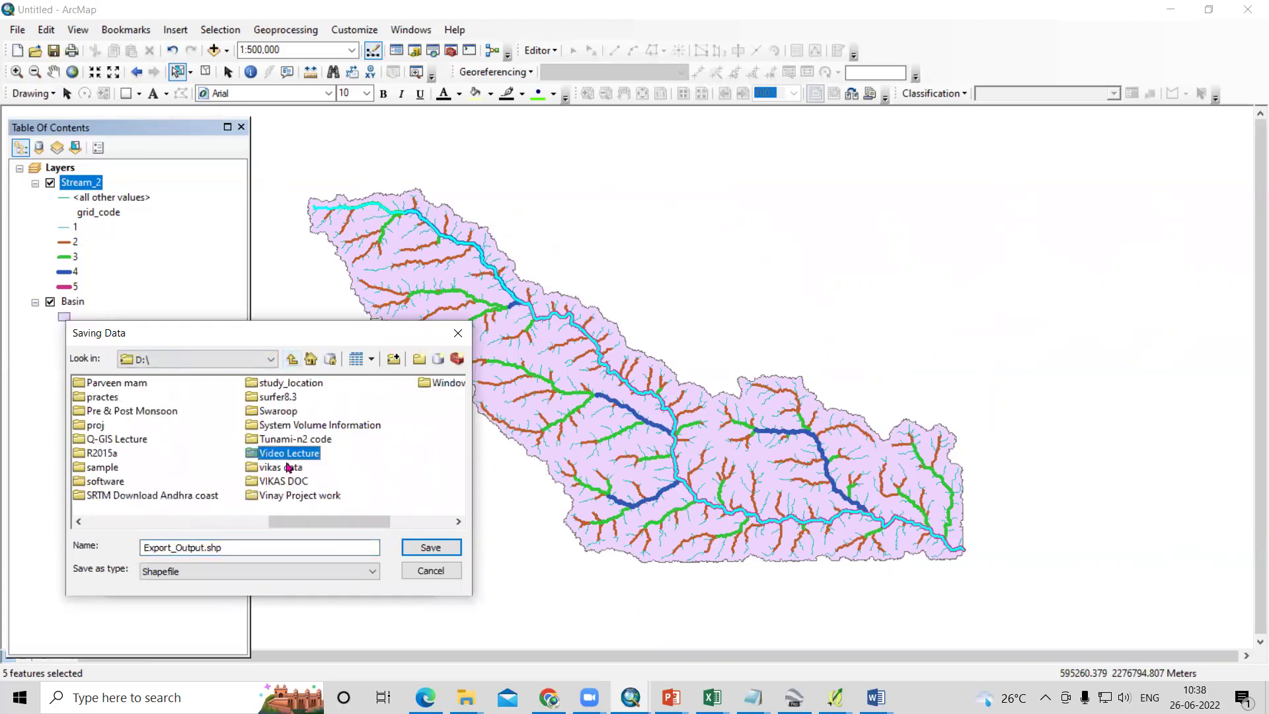
double_click(304, 456)
double_click(114, 486)
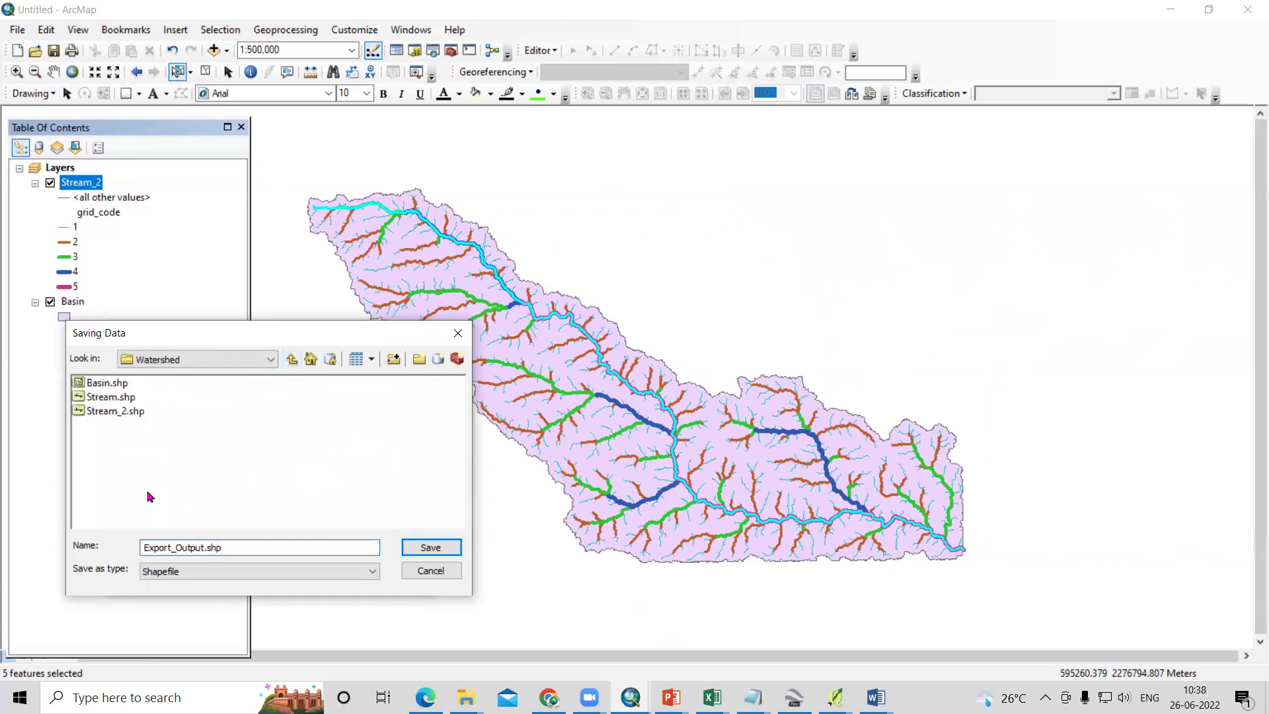
Step: Save the export as Longest_flow_path.shp and add it to the map as a layer
left_click_drag(252, 548, 6, 557)
key("BackSpace")
left_click(439, 548)
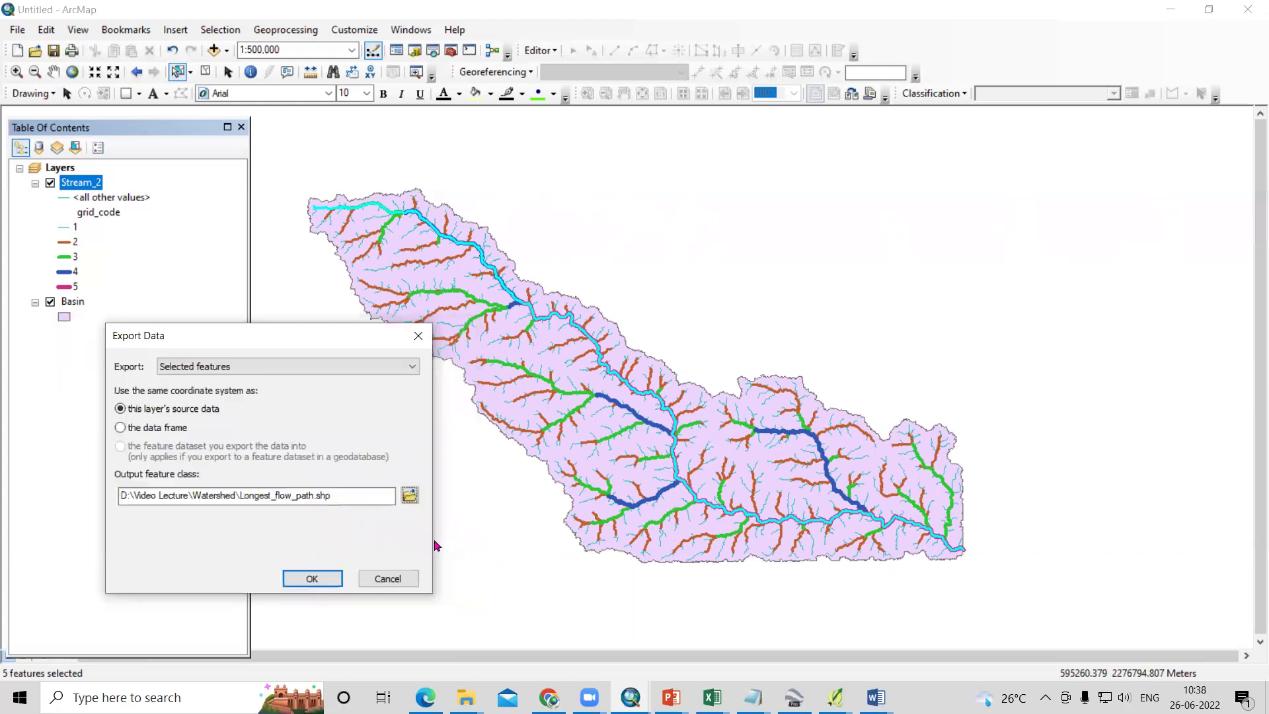
left_click(313, 579)
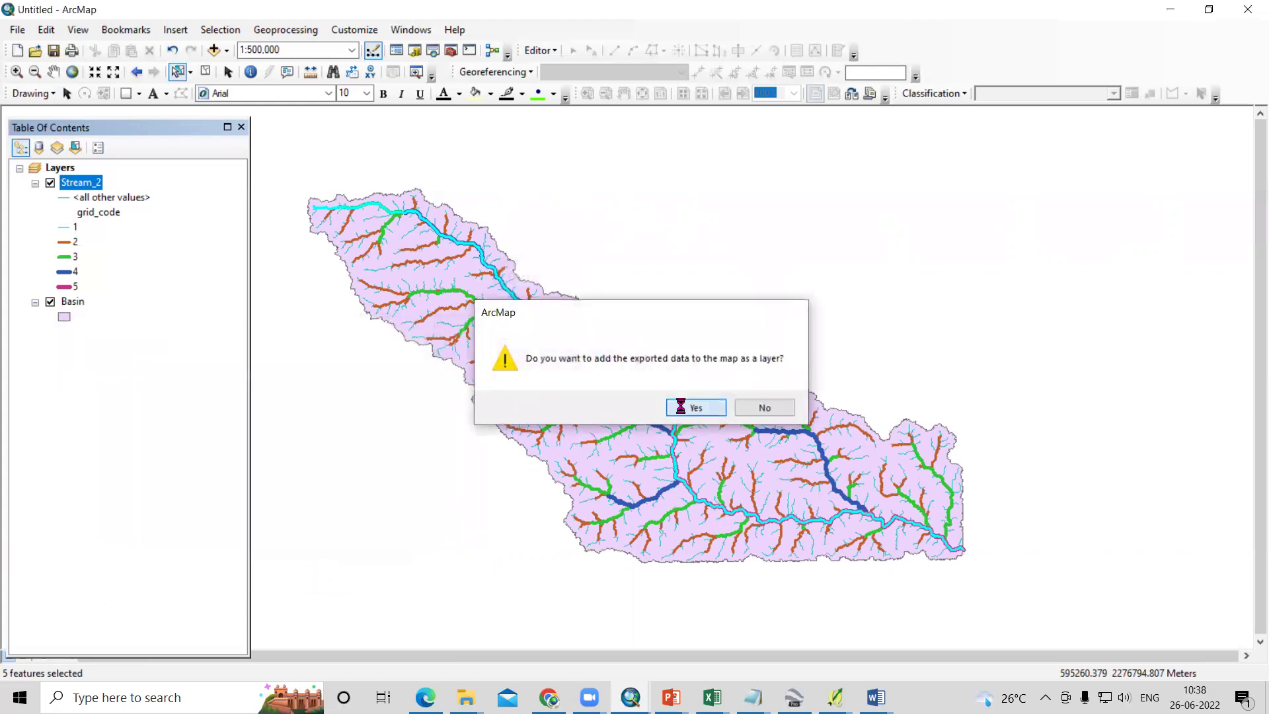
left_click(681, 407)
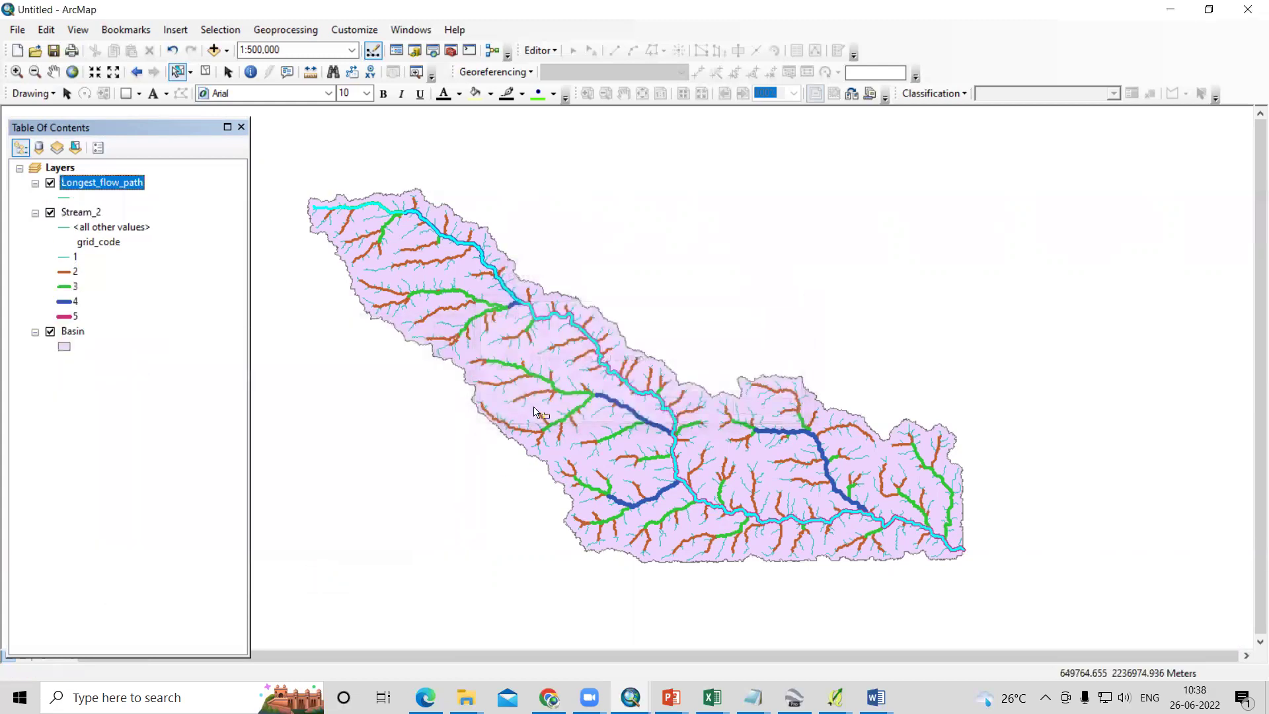
Step: Hide Stream_2 and open the Longest_flow_path attribute table showing its five segments
left_click(51, 213)
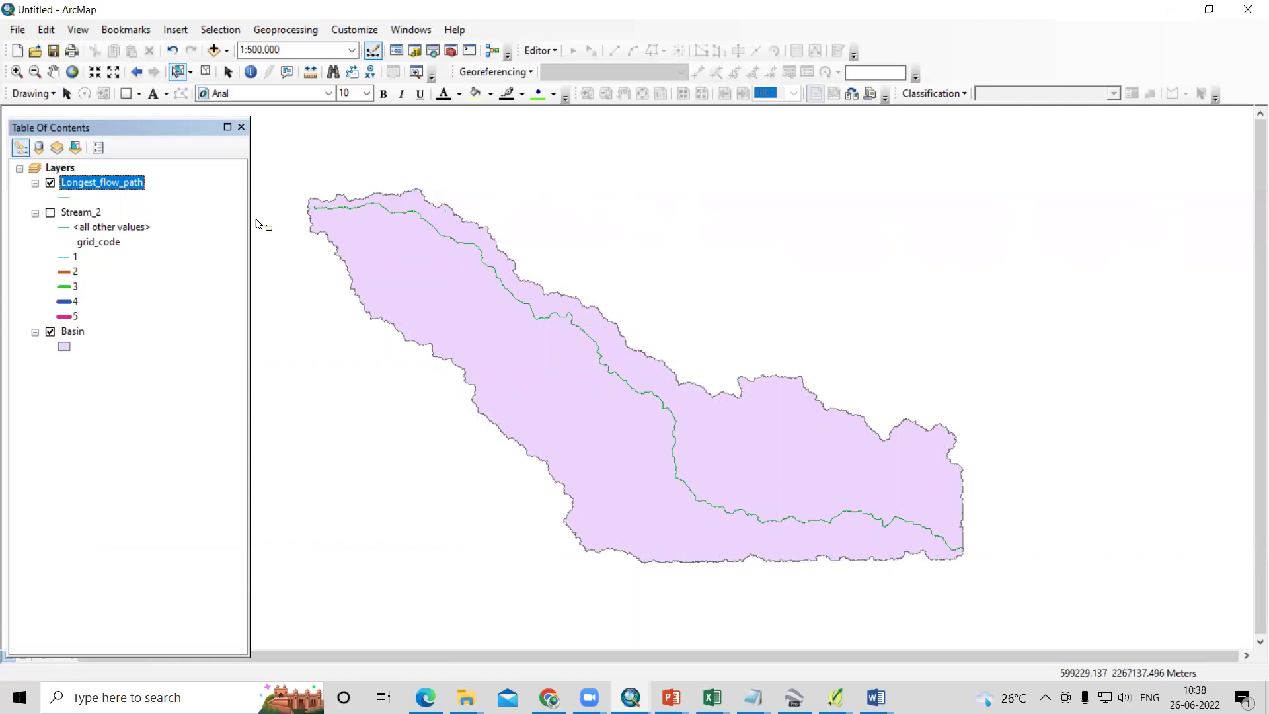
right_click(130, 186)
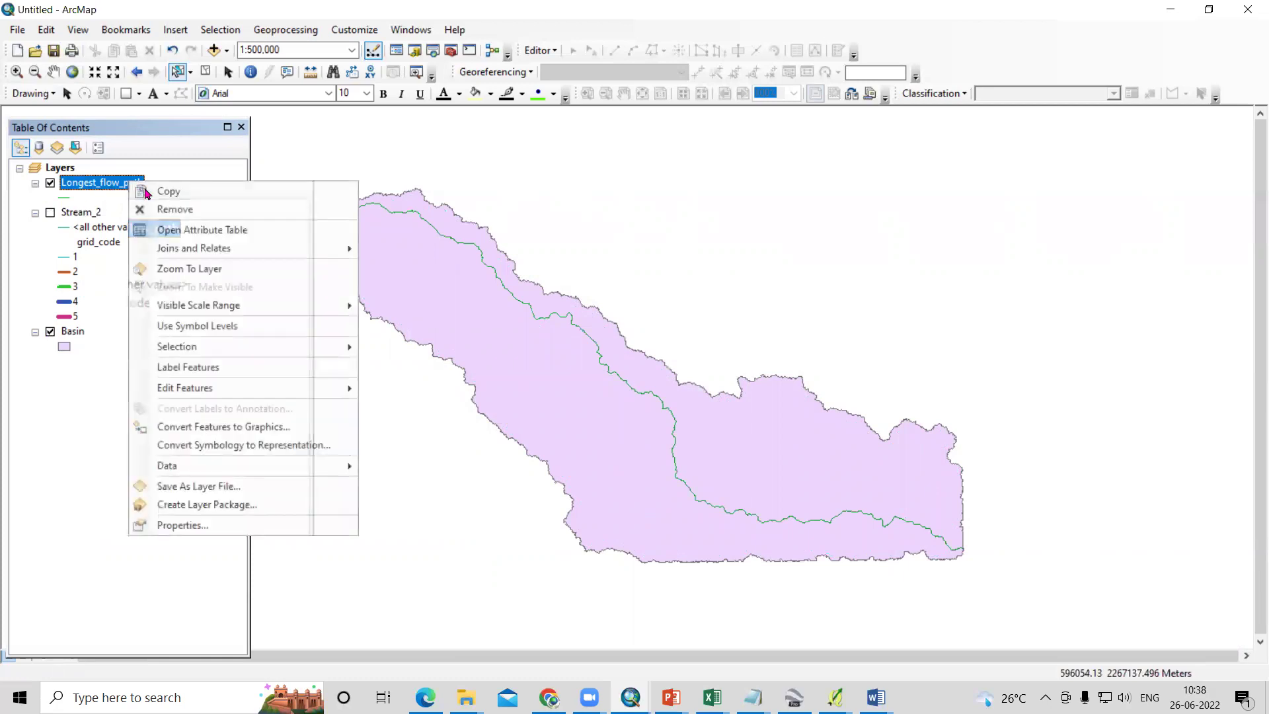
left_click(210, 233)
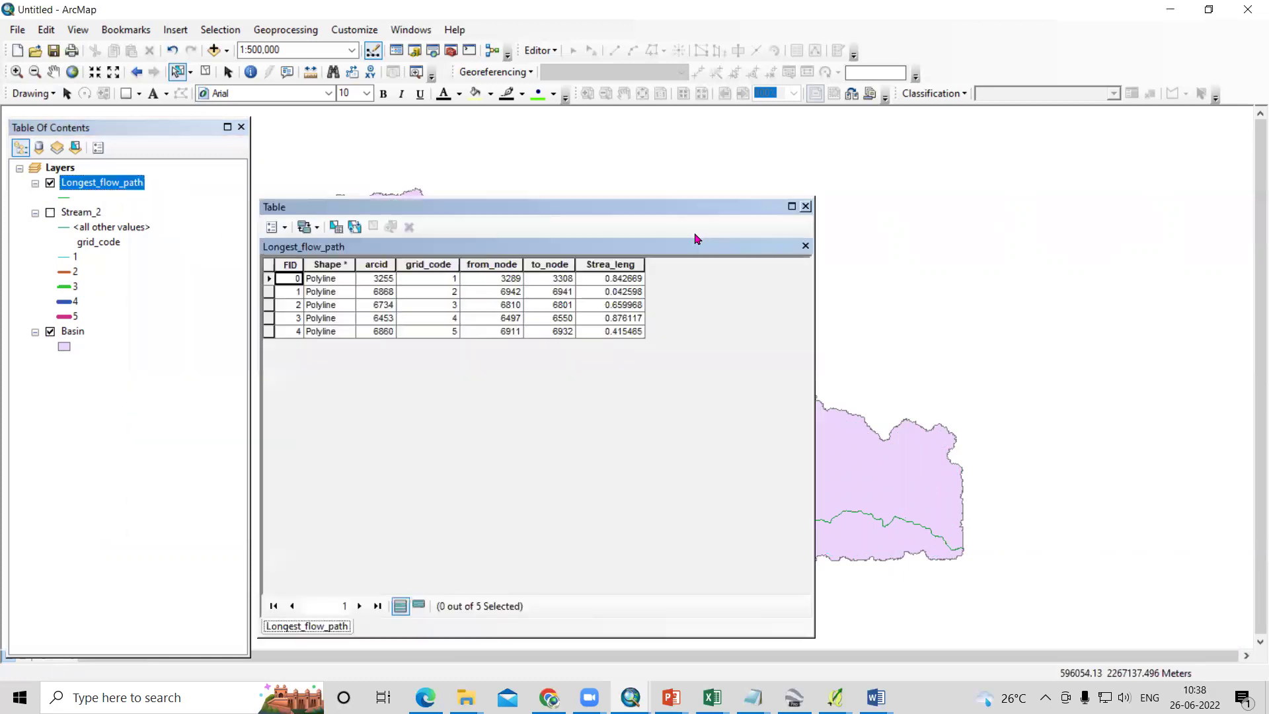
left_click(603, 266)
right_click(603, 267)
left_click(549, 437)
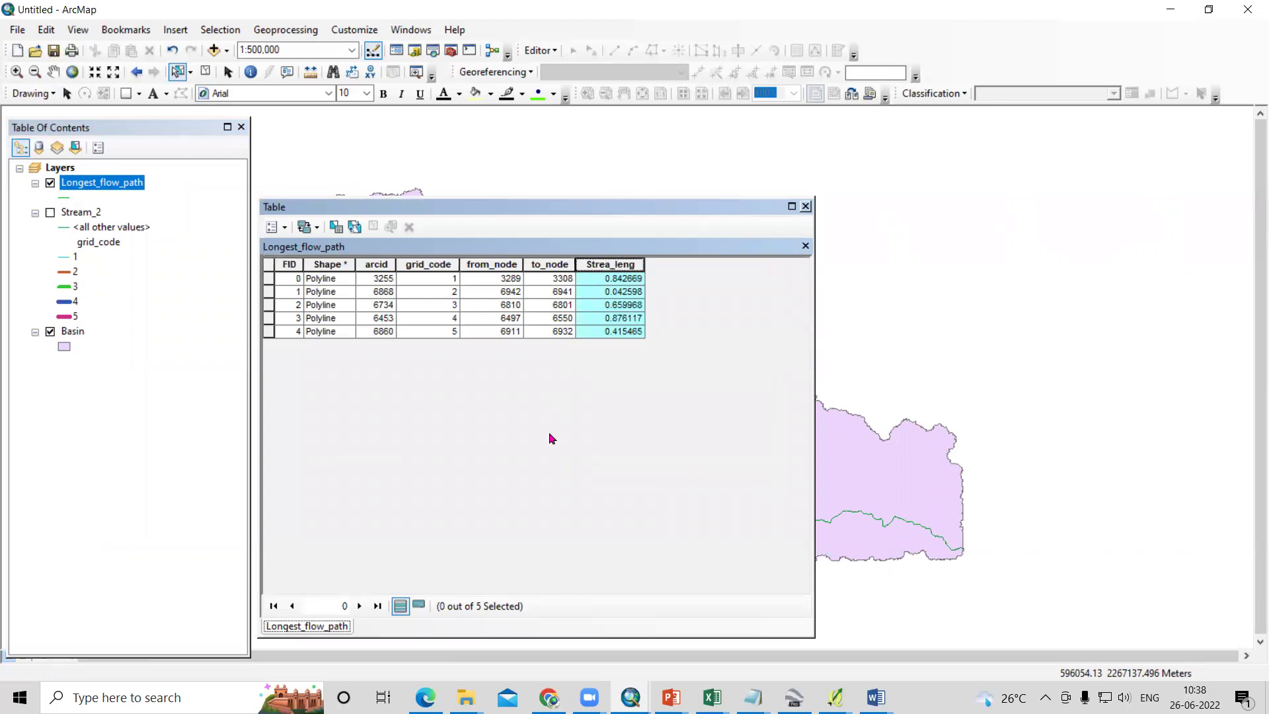
left_click(610, 319)
left_click(273, 227)
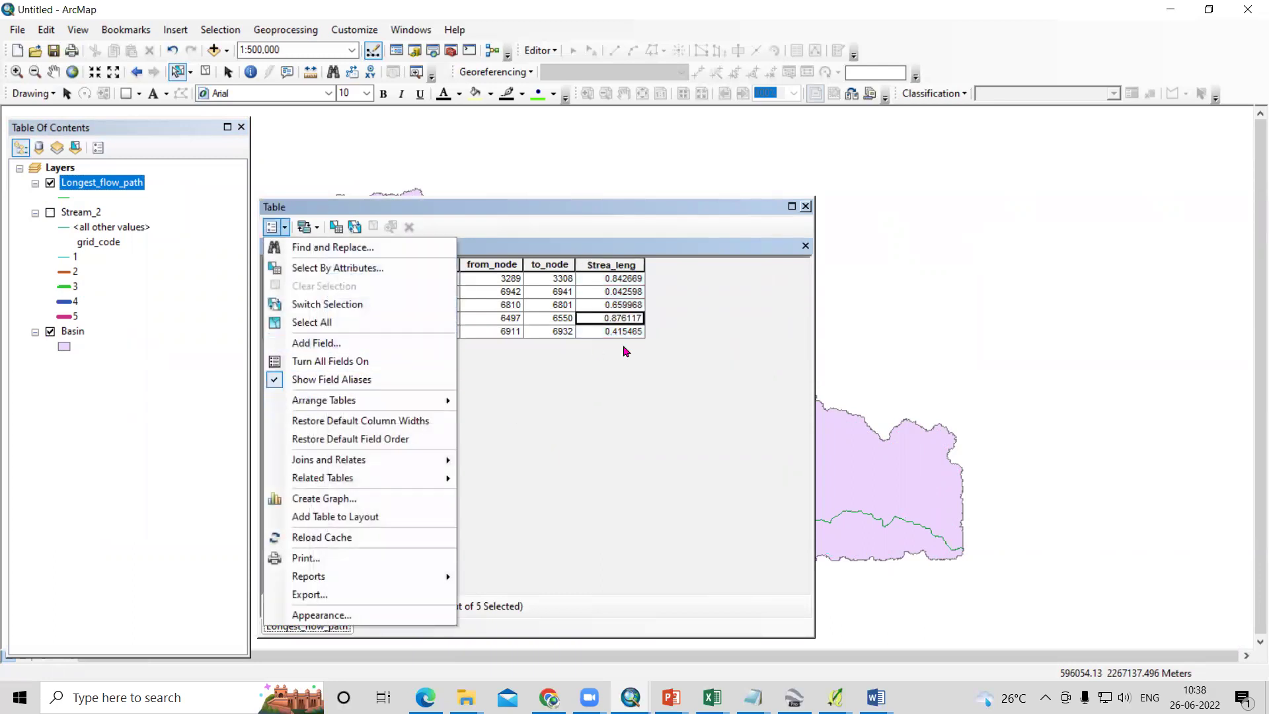
Step: Add a Float field named Stram_l to the Longest_flow_path table
left_click(597, 341)
left_click(273, 227)
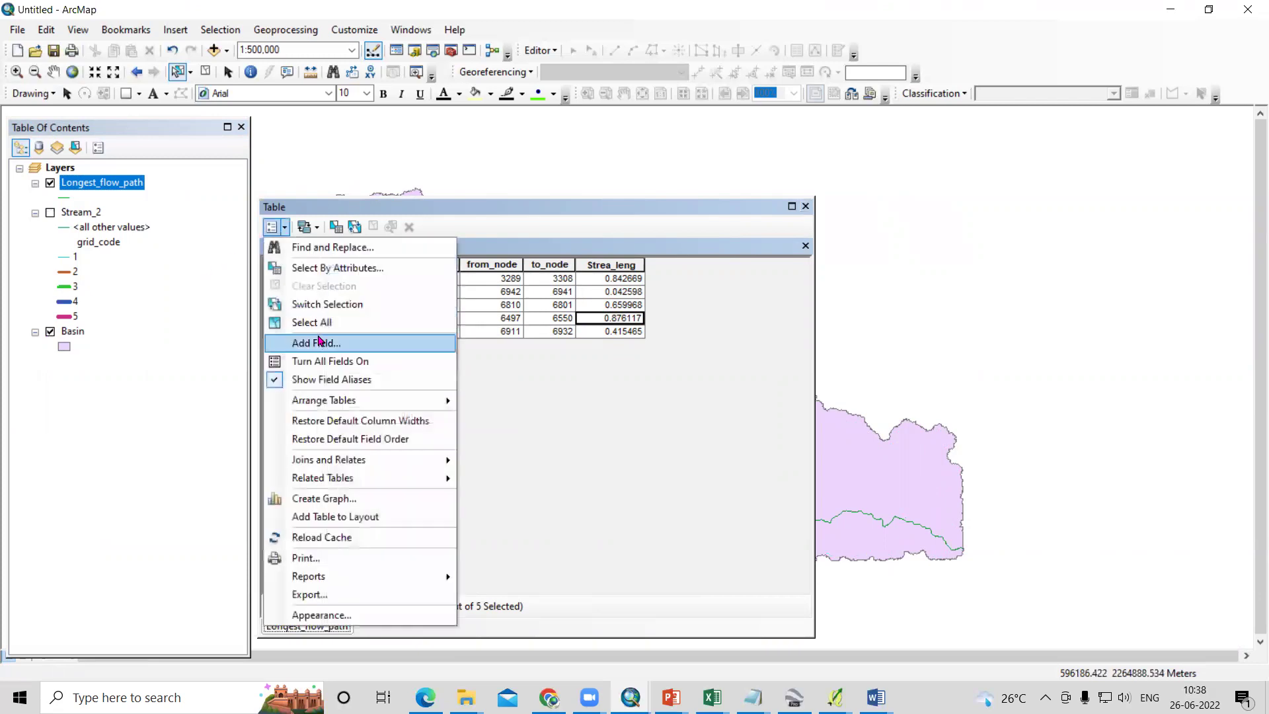
left_click(331, 342)
type("Stram_l")
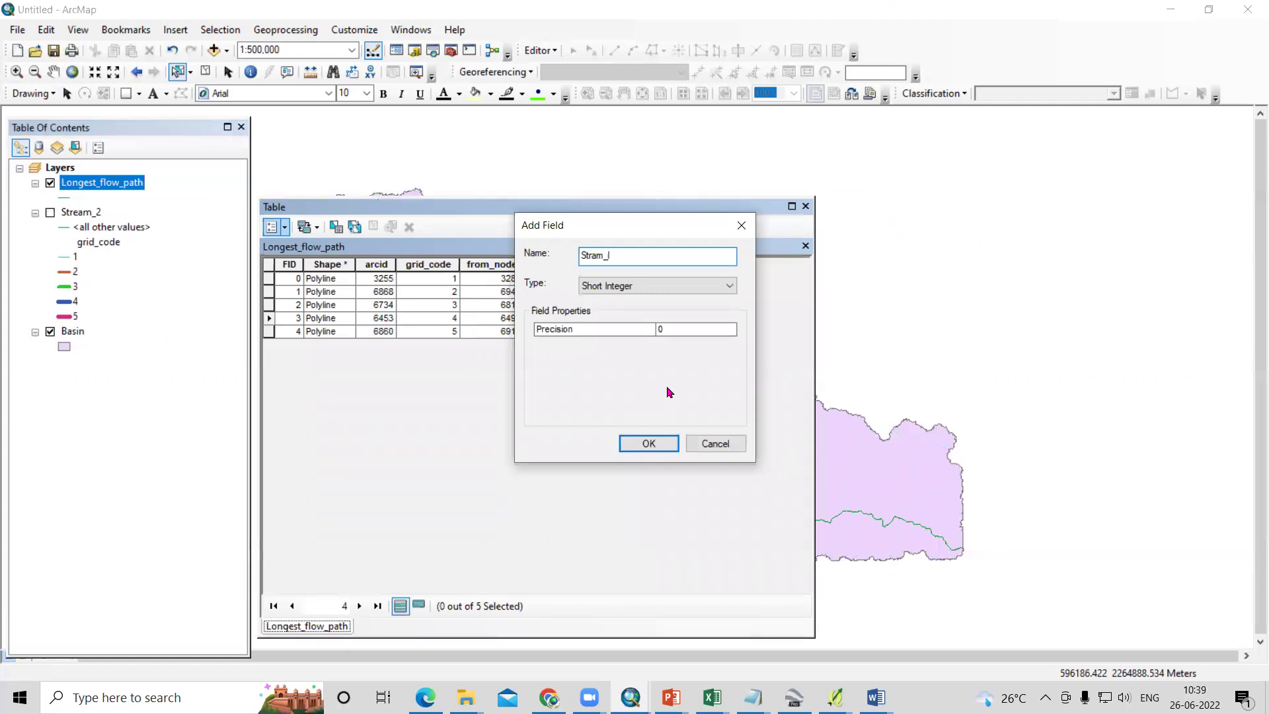
left_click(626, 285)
left_click(626, 322)
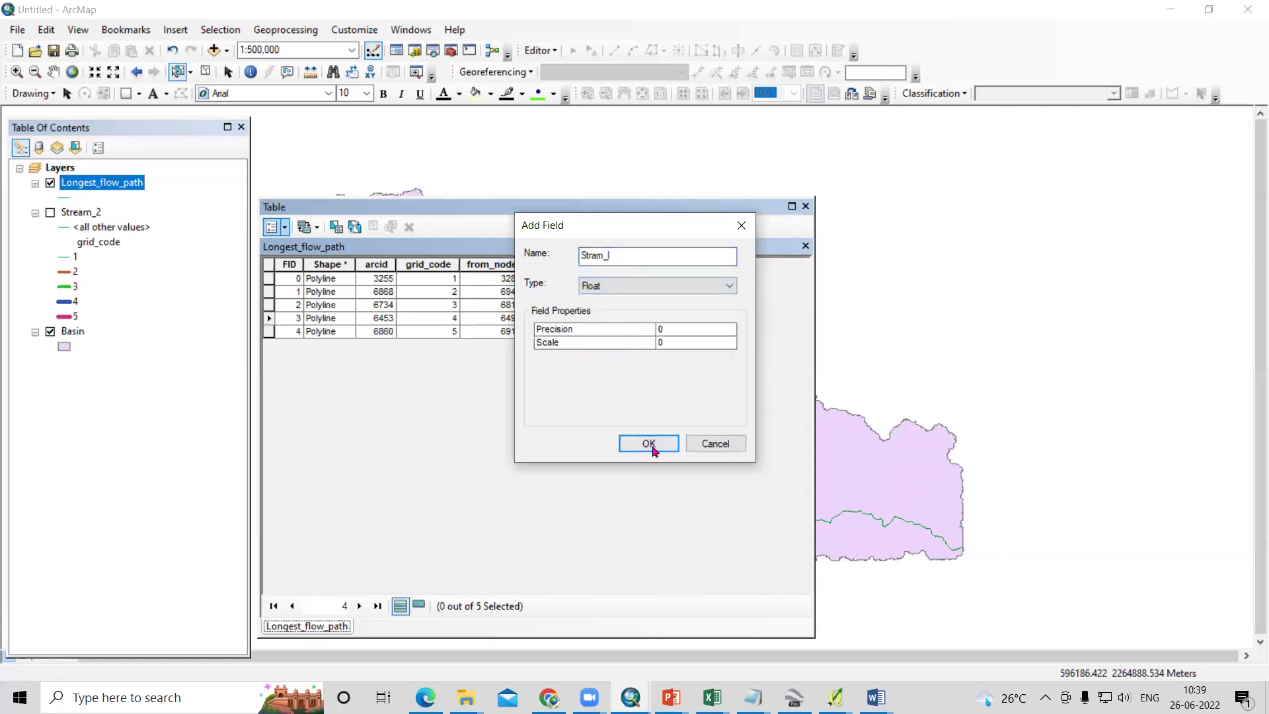
left_click(649, 444)
Step: Calculate Stram_l as each segment's geometric length in kilometres
left_click(704, 266)
right_click(704, 269)
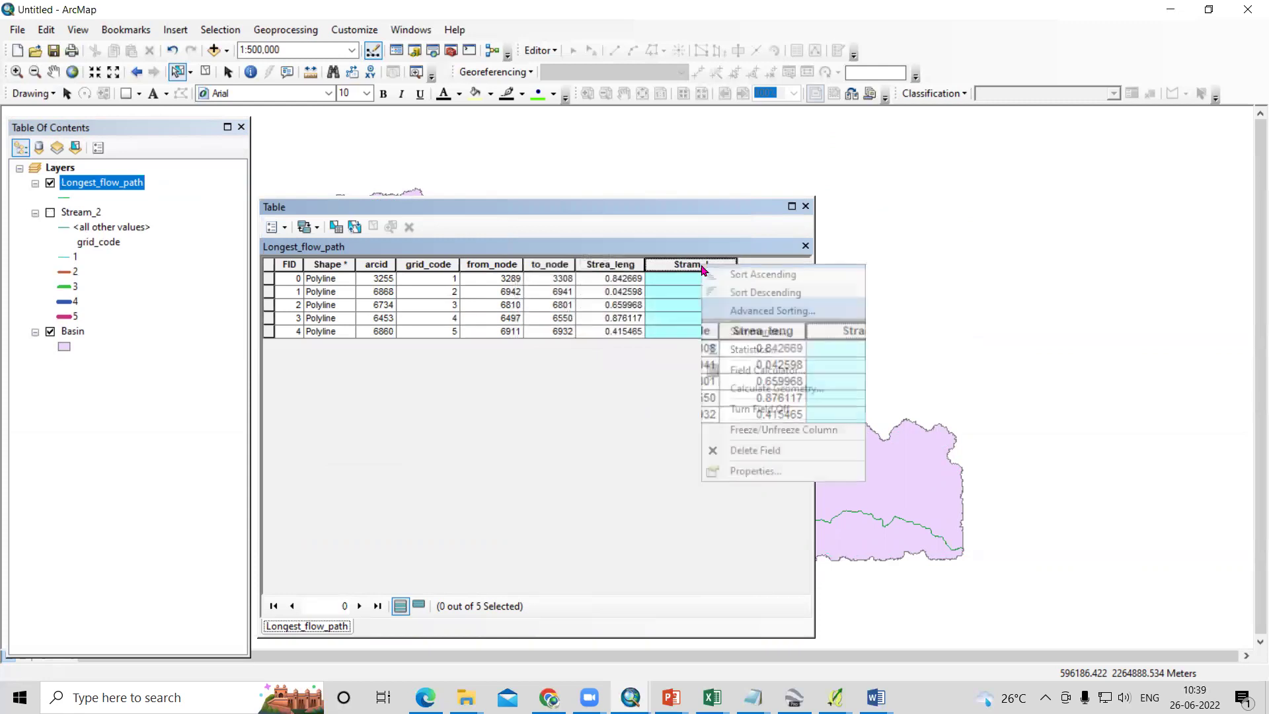
left_click(782, 388)
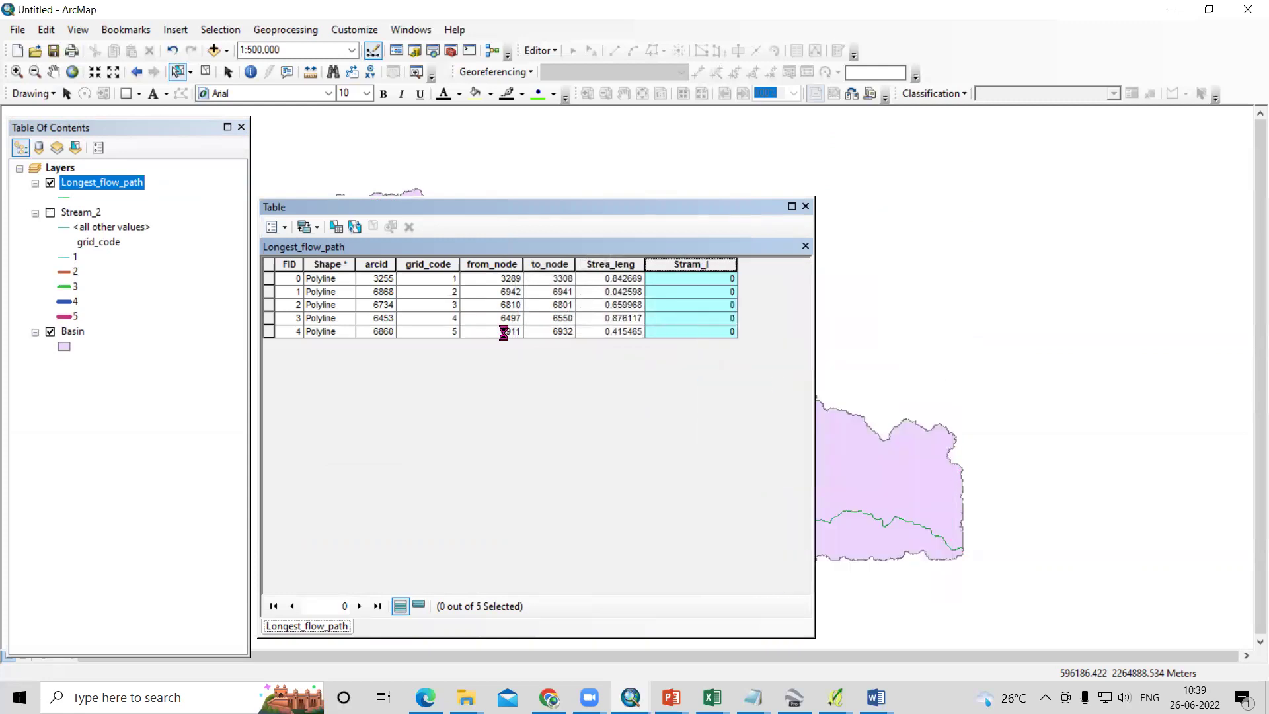
left_click(593, 389)
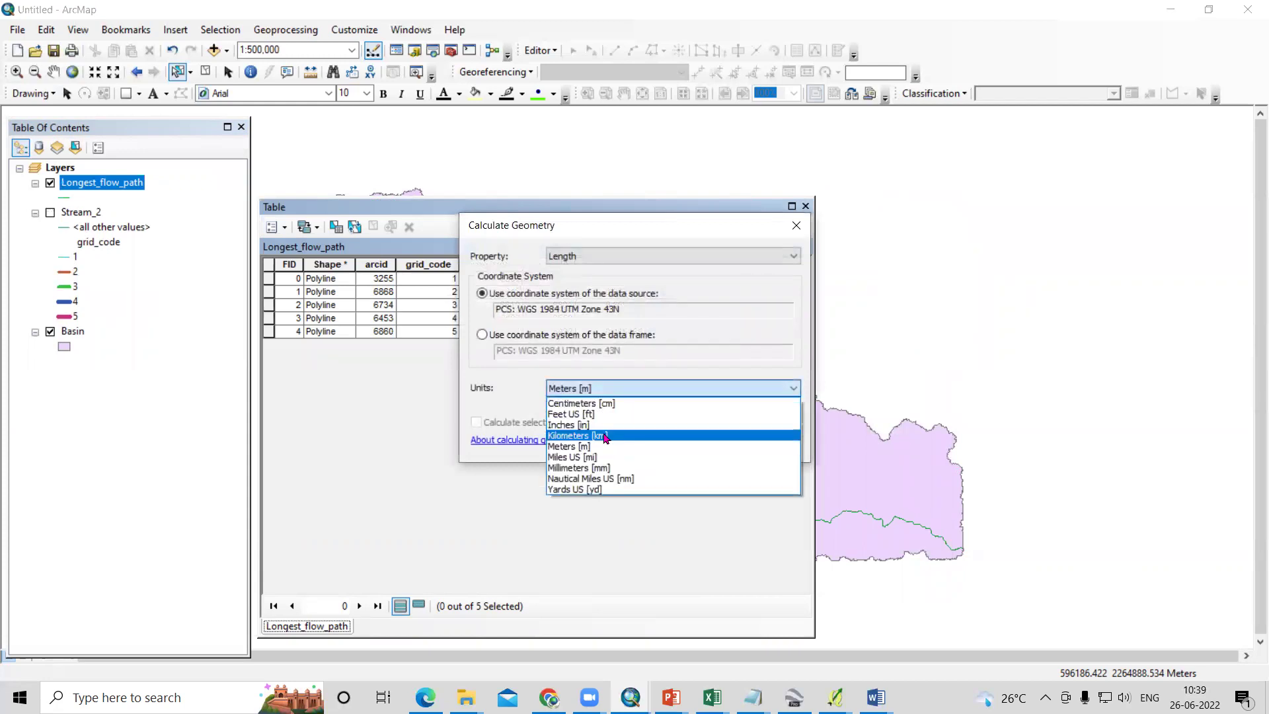
left_click(605, 437)
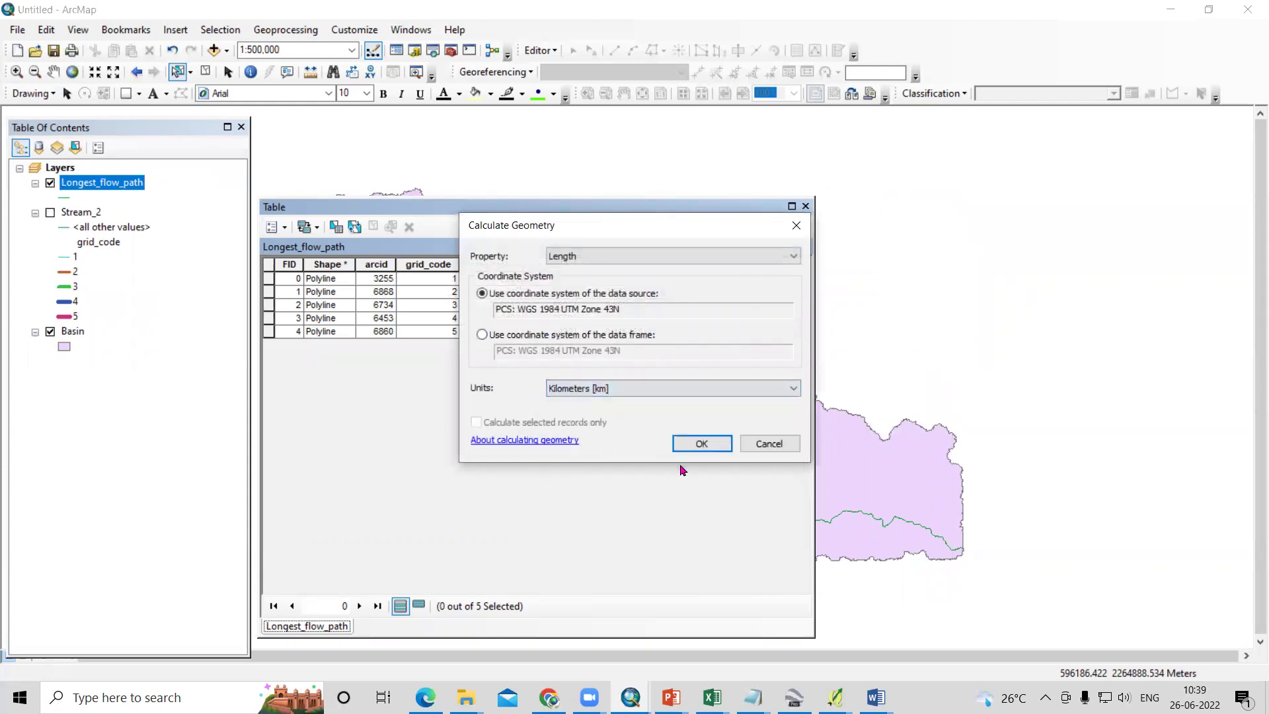
left_click(688, 442)
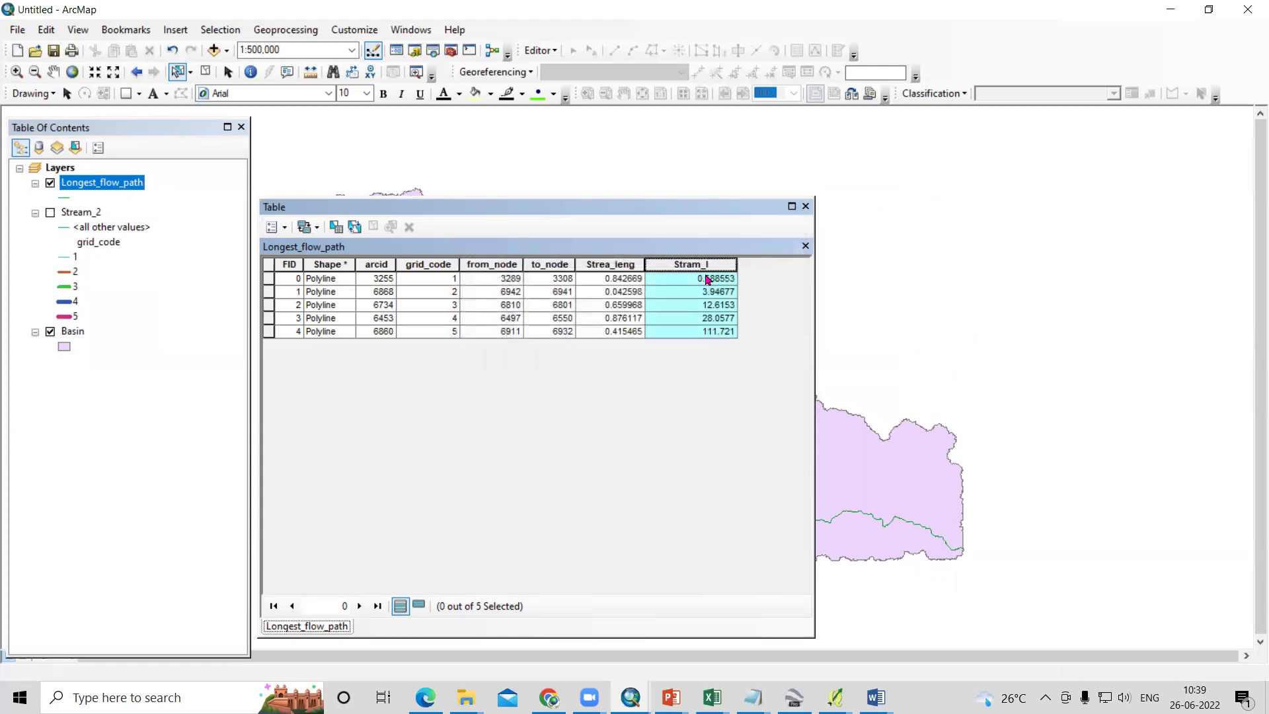
Step: Open the field statistics for the Stram_l column
left_click_drag(727, 207, 1004, 365)
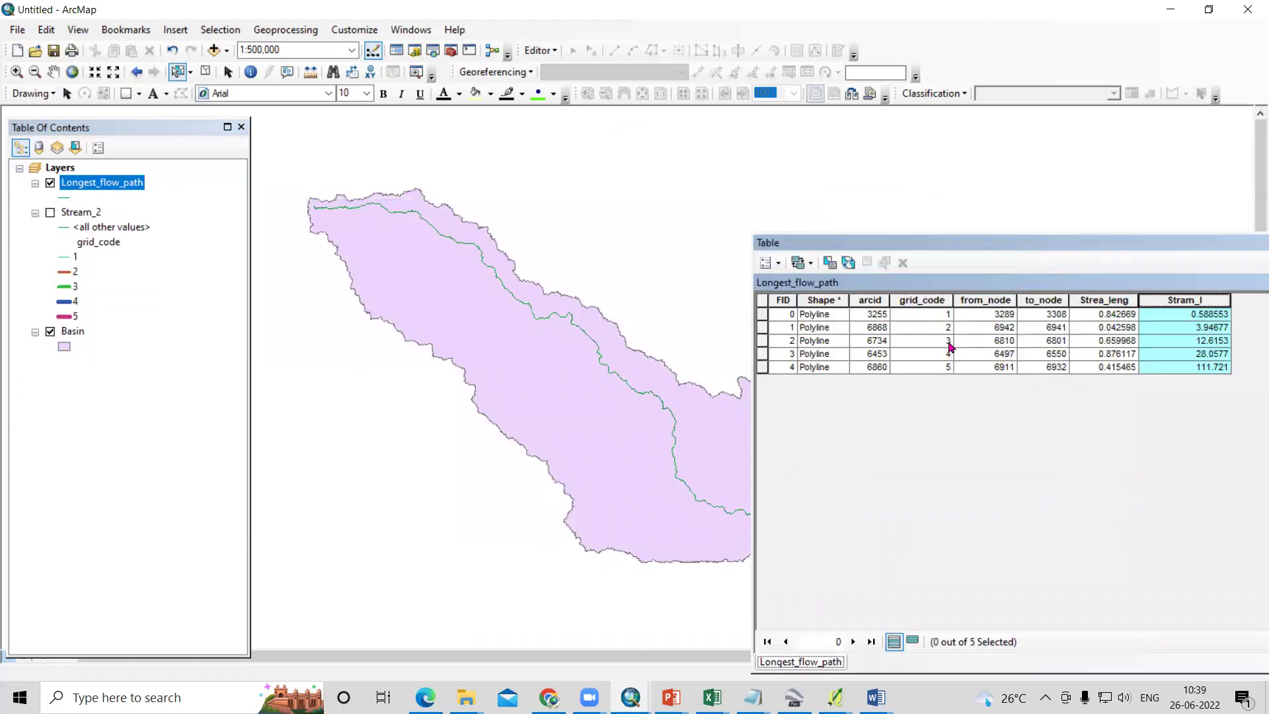
left_click_drag(947, 245, 731, 233)
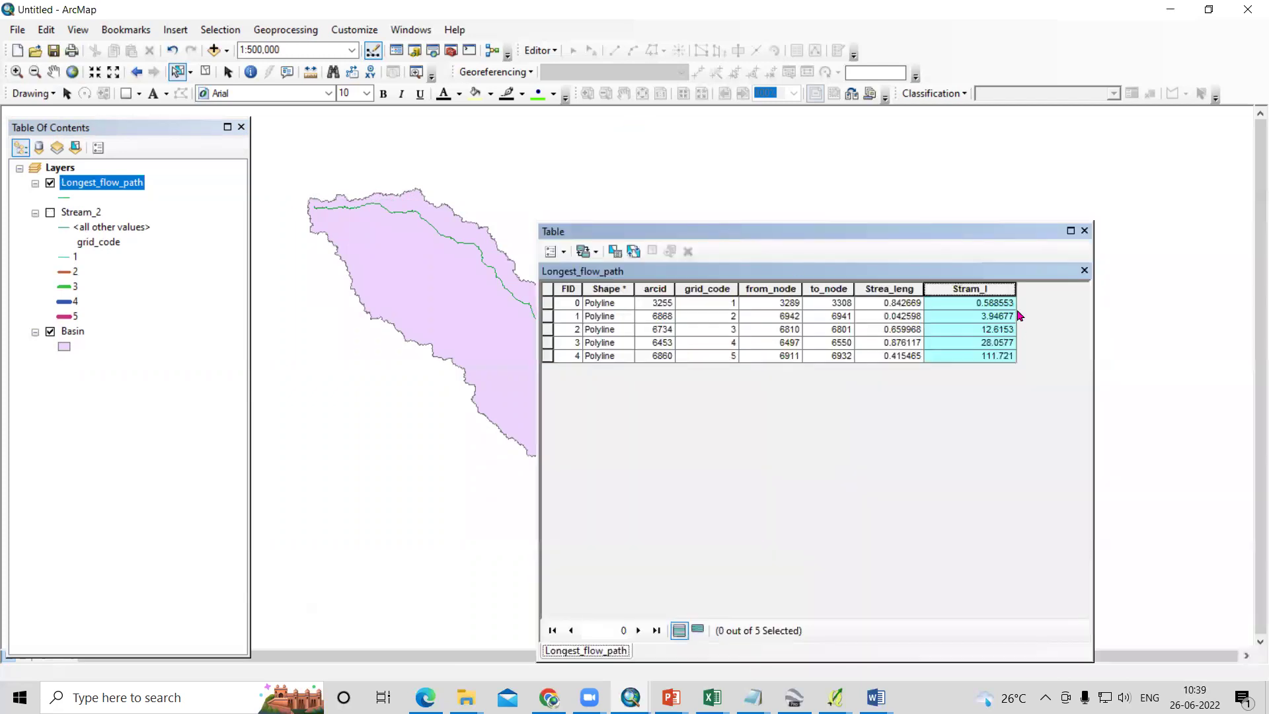
right_click(972, 295)
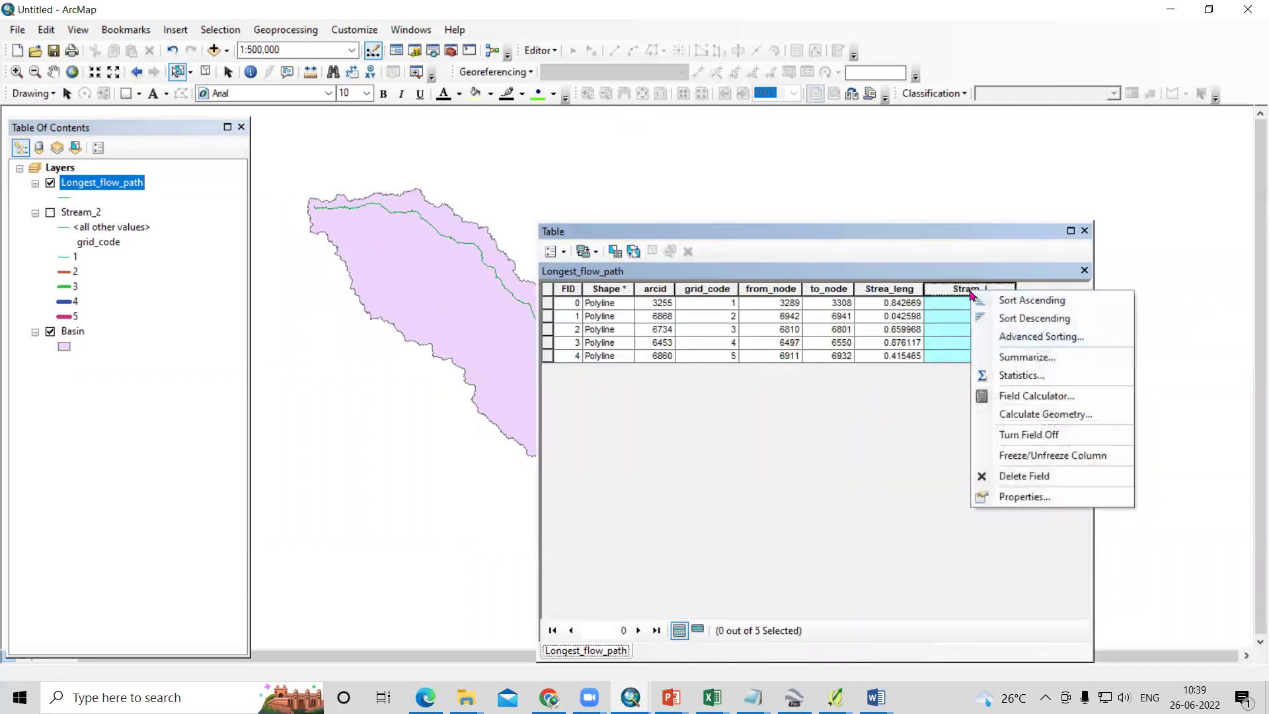
left_click(1023, 376)
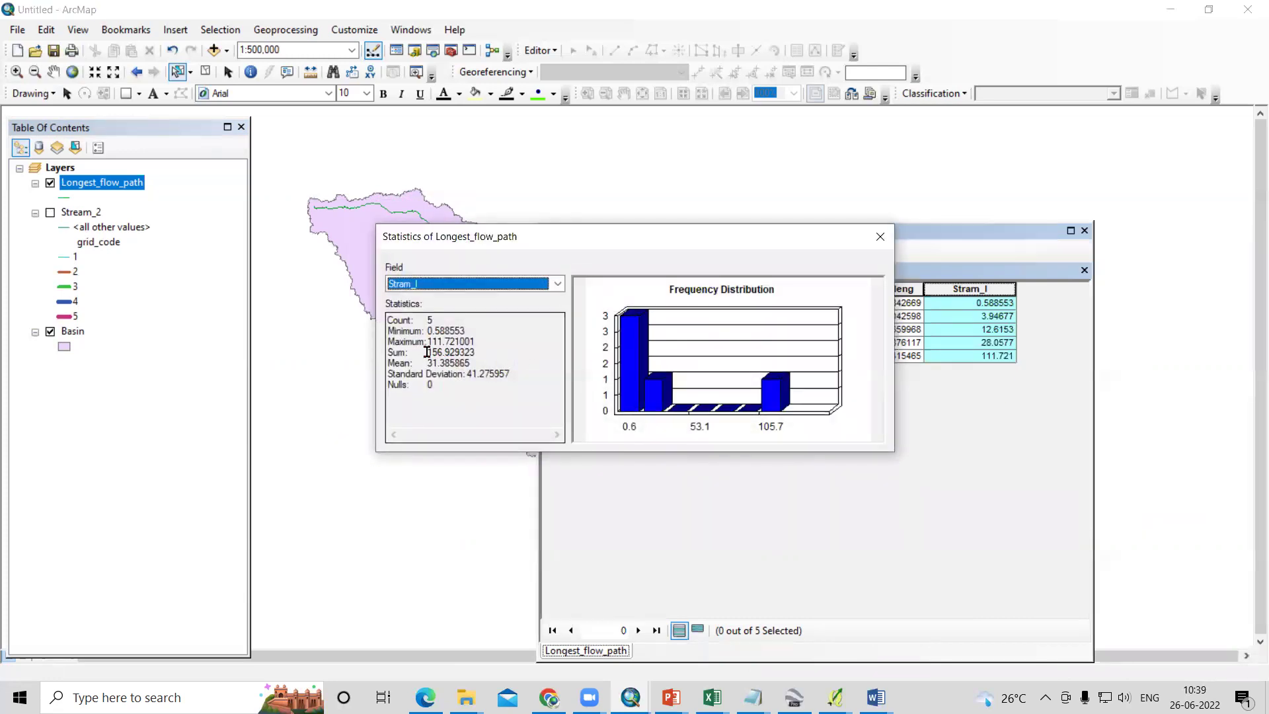
Step: Read the Stram_l Sum of 156.929323 km, then close the statistics and attribute table
left_click_drag(427, 352, 474, 353)
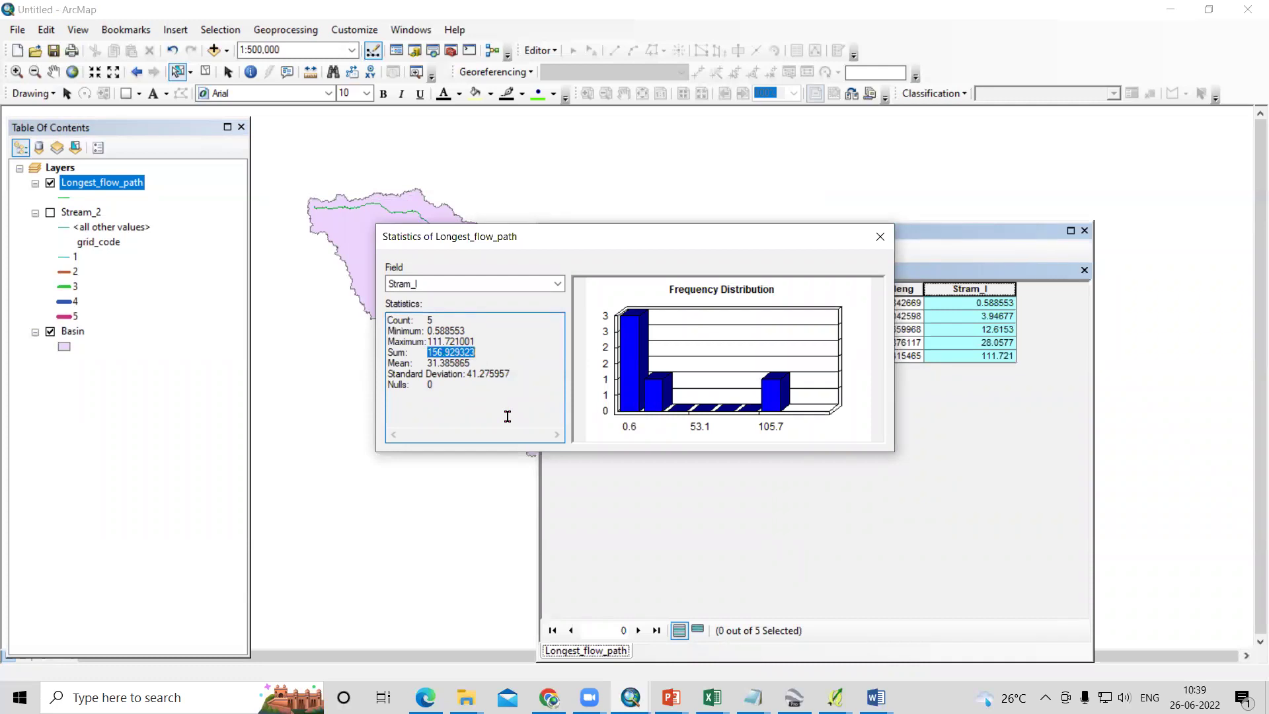
left_click(464, 354)
left_click_drag(429, 352, 474, 352)
left_click(462, 352)
left_click_drag(431, 352, 466, 352)
left_click(442, 354)
double_click(474, 353)
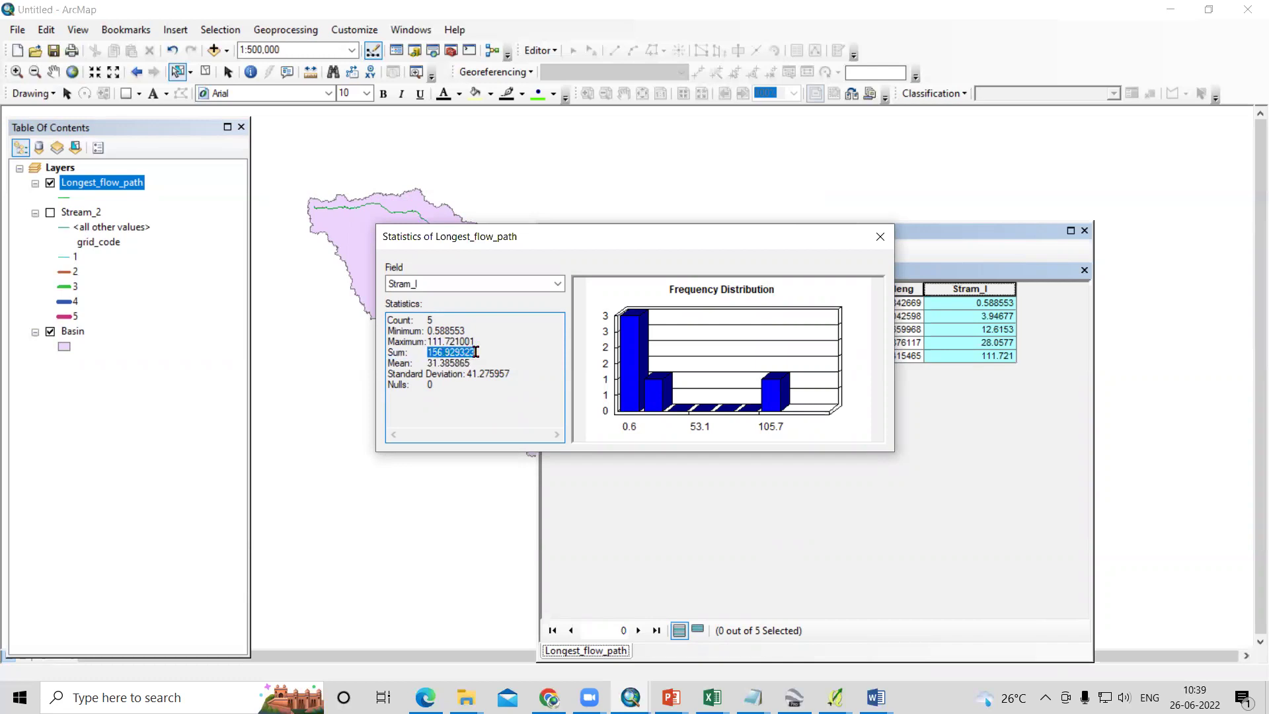
left_click(442, 353)
left_click(880, 237)
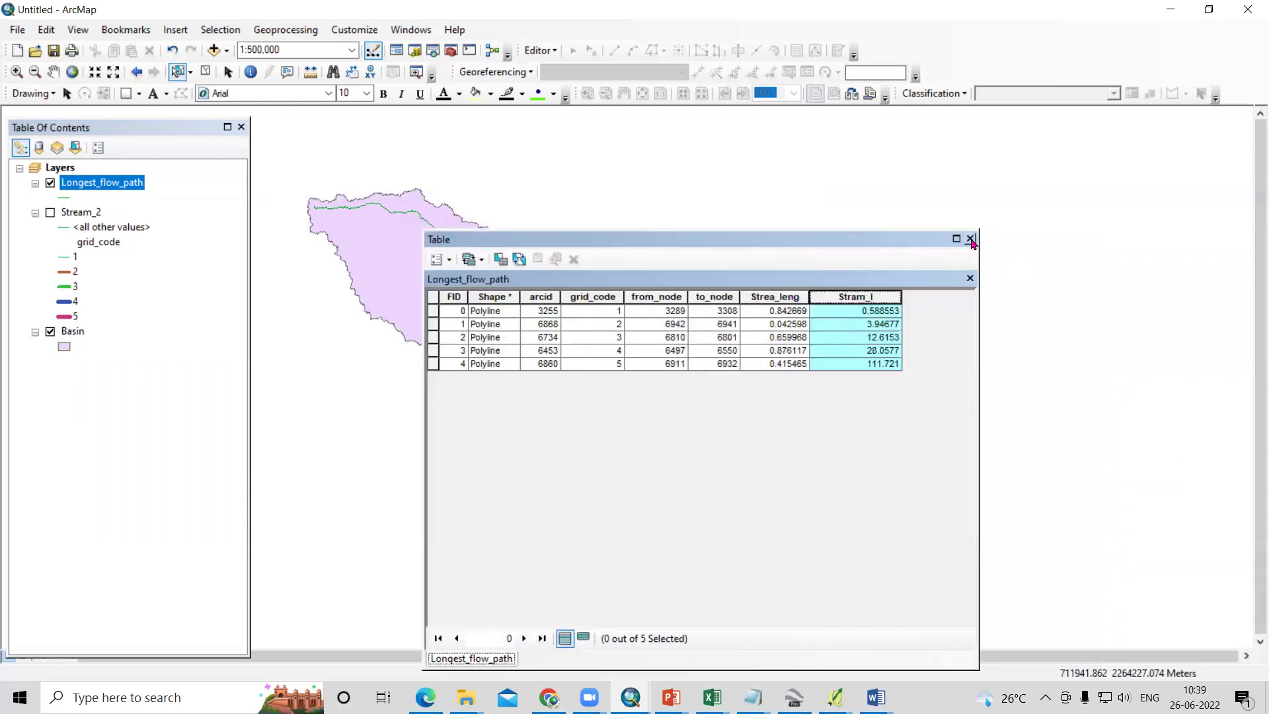
left_click(971, 239)
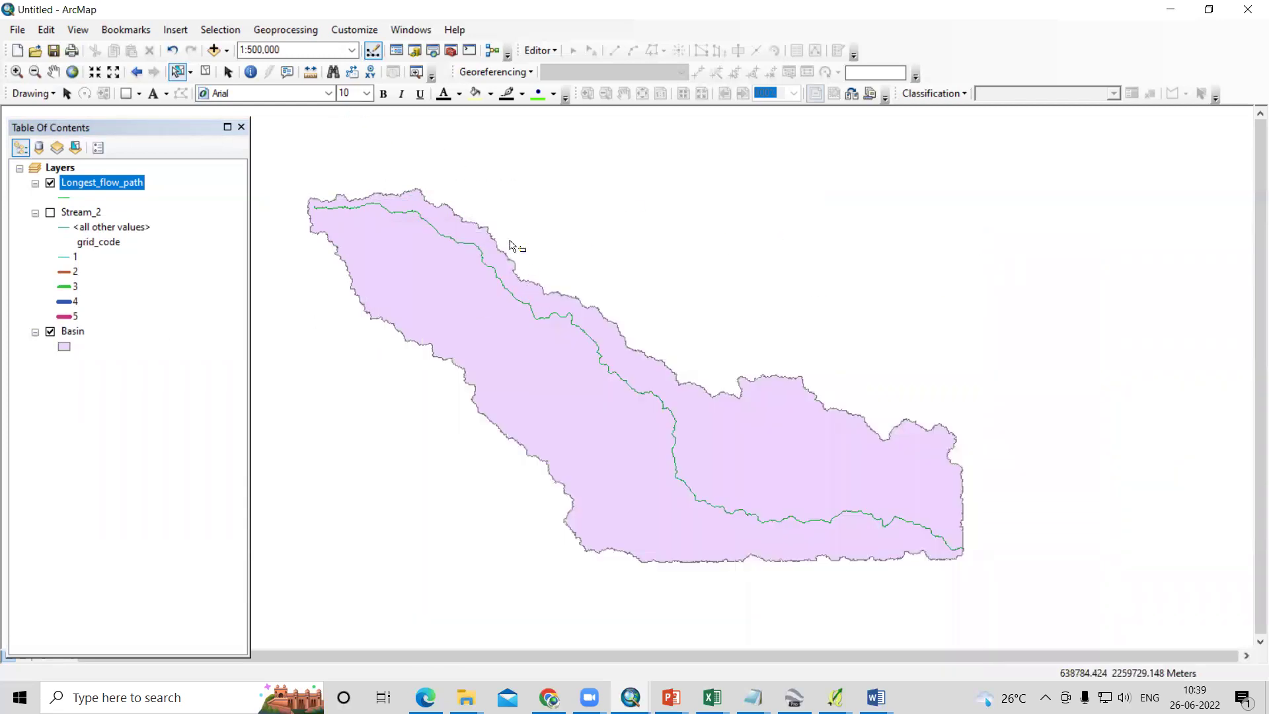